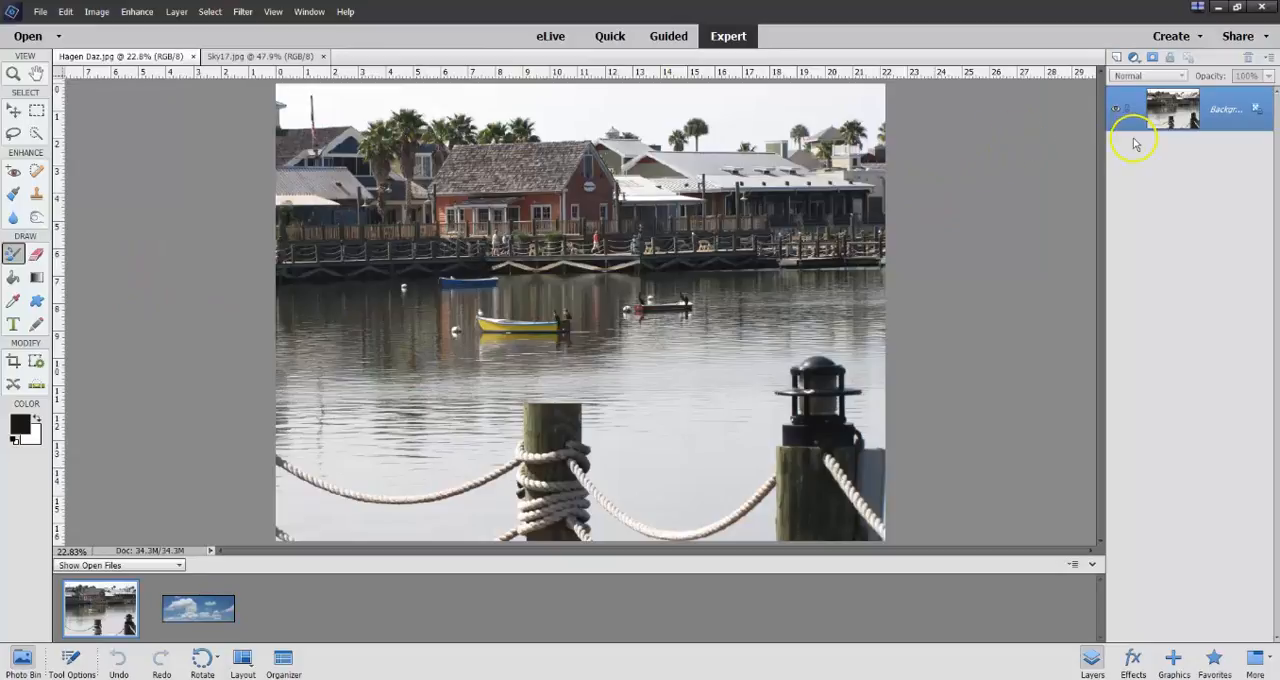
Duplicate the background layer and crop the photo to a 4 x 6 in landscape frame around the waterfront buildings and boats.
key("ctrl+j")
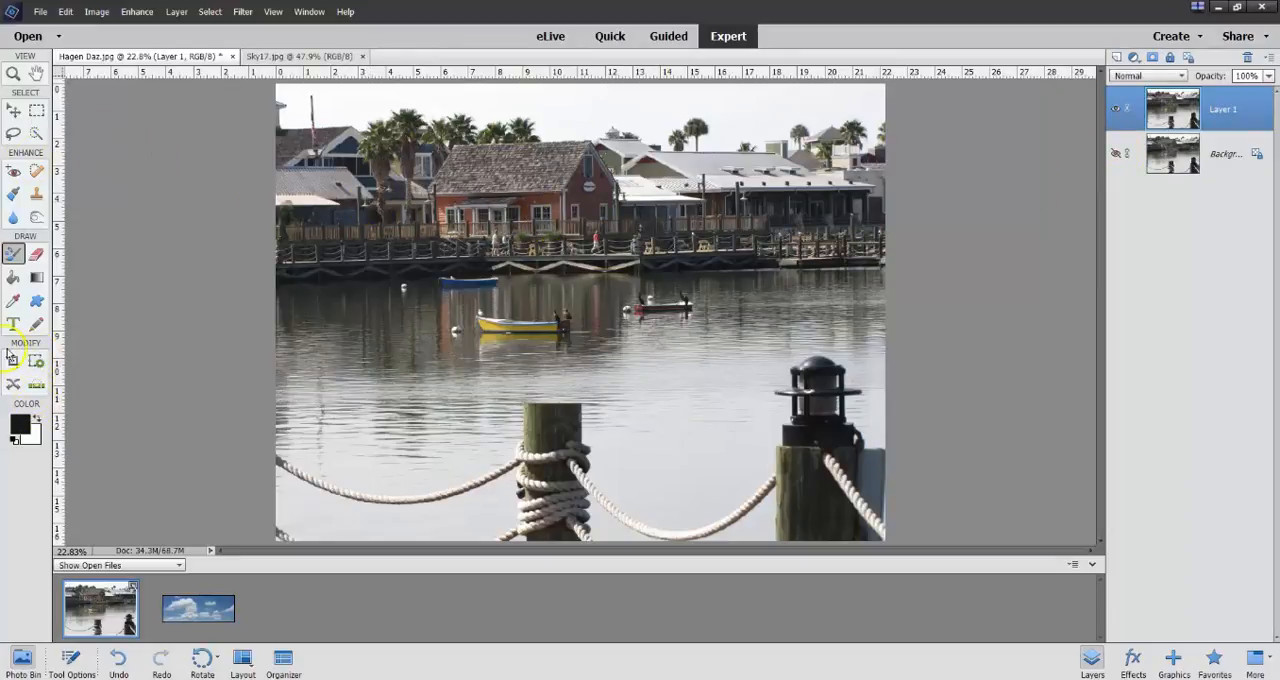
left_click(13, 362)
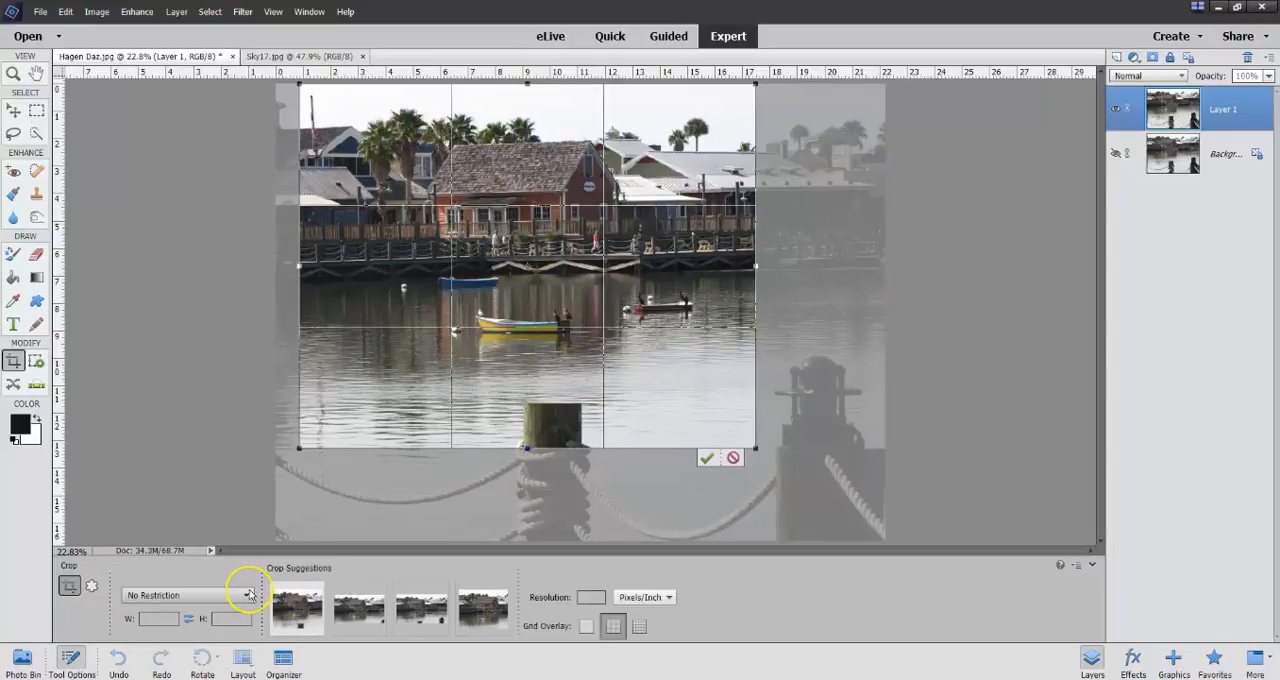
left_click(249, 595)
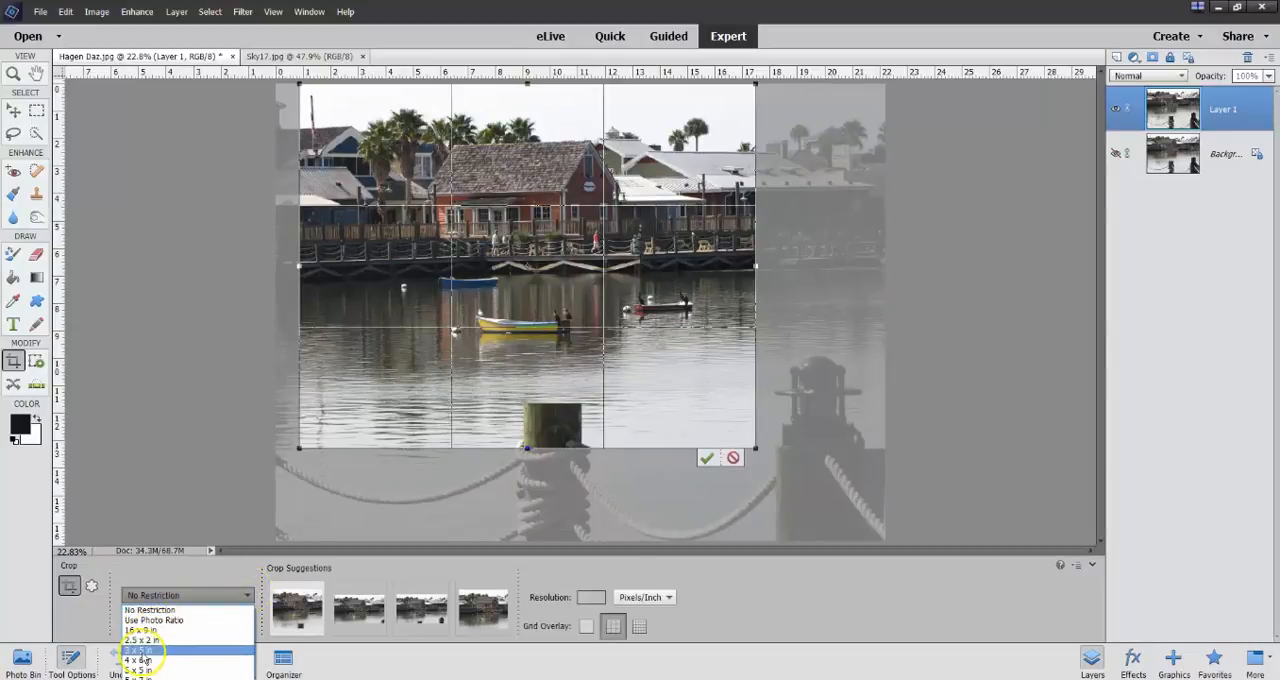
left_click(140, 660)
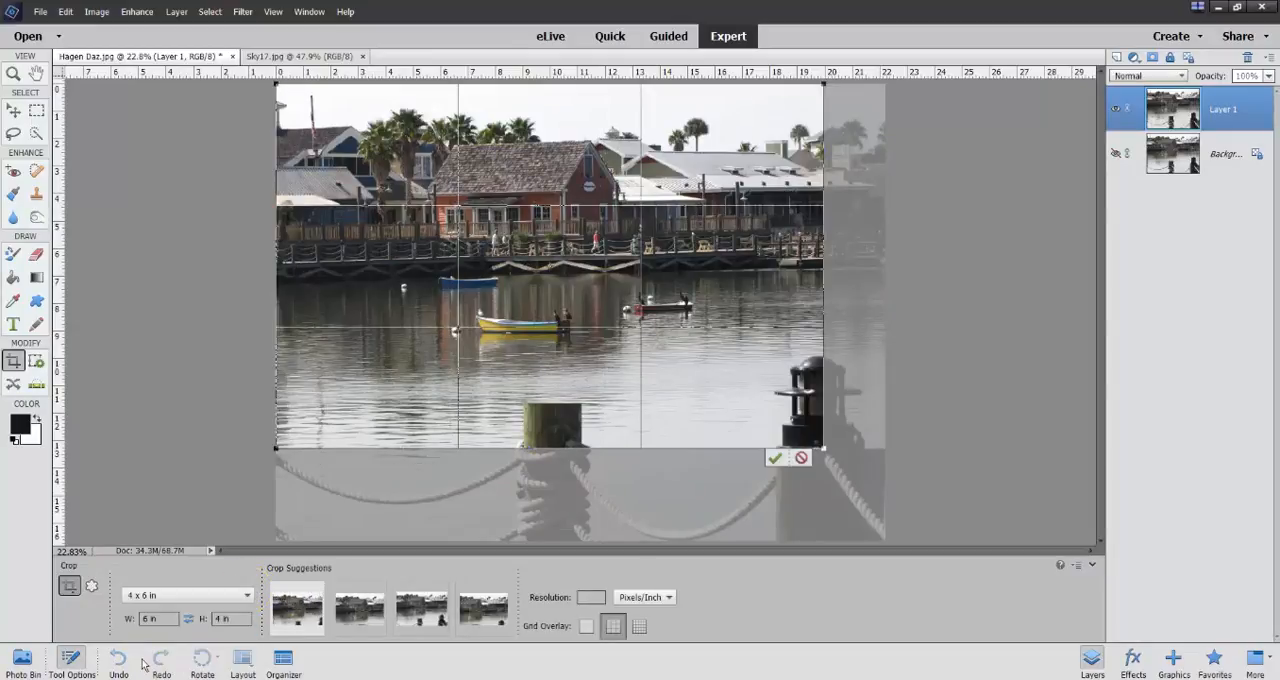
left_click_drag(548, 369, 508, 365)
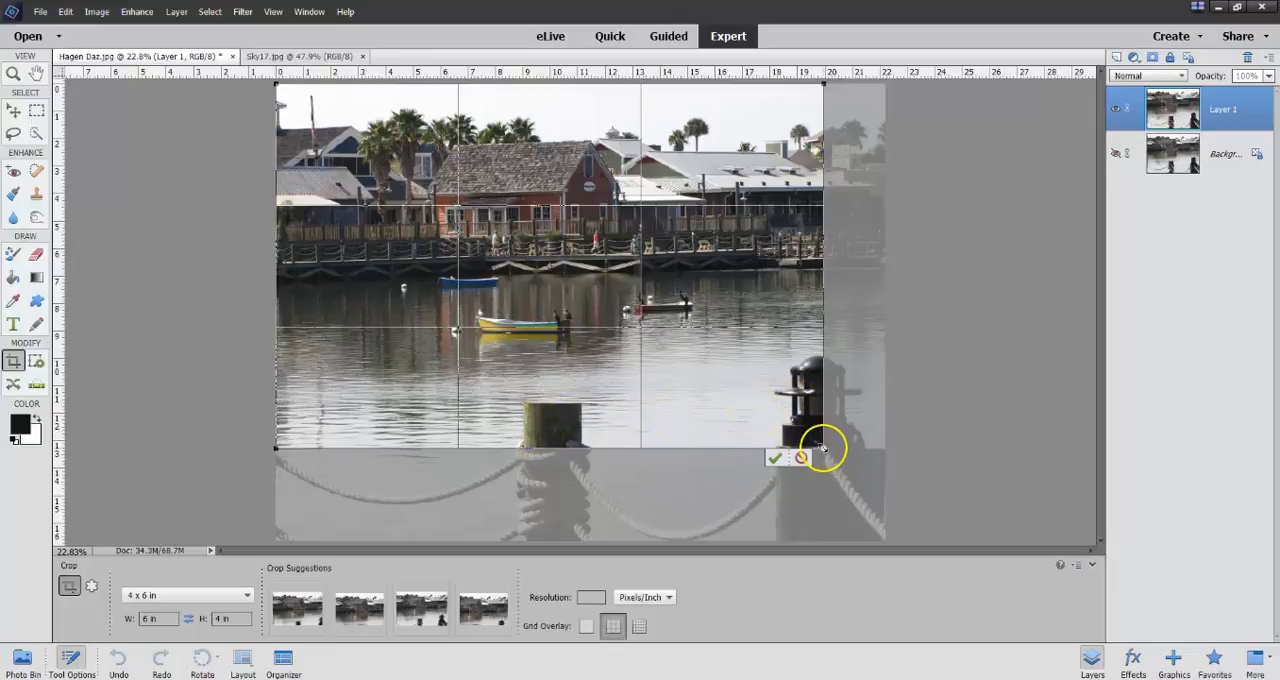
left_click_drag(822, 449, 746, 377)
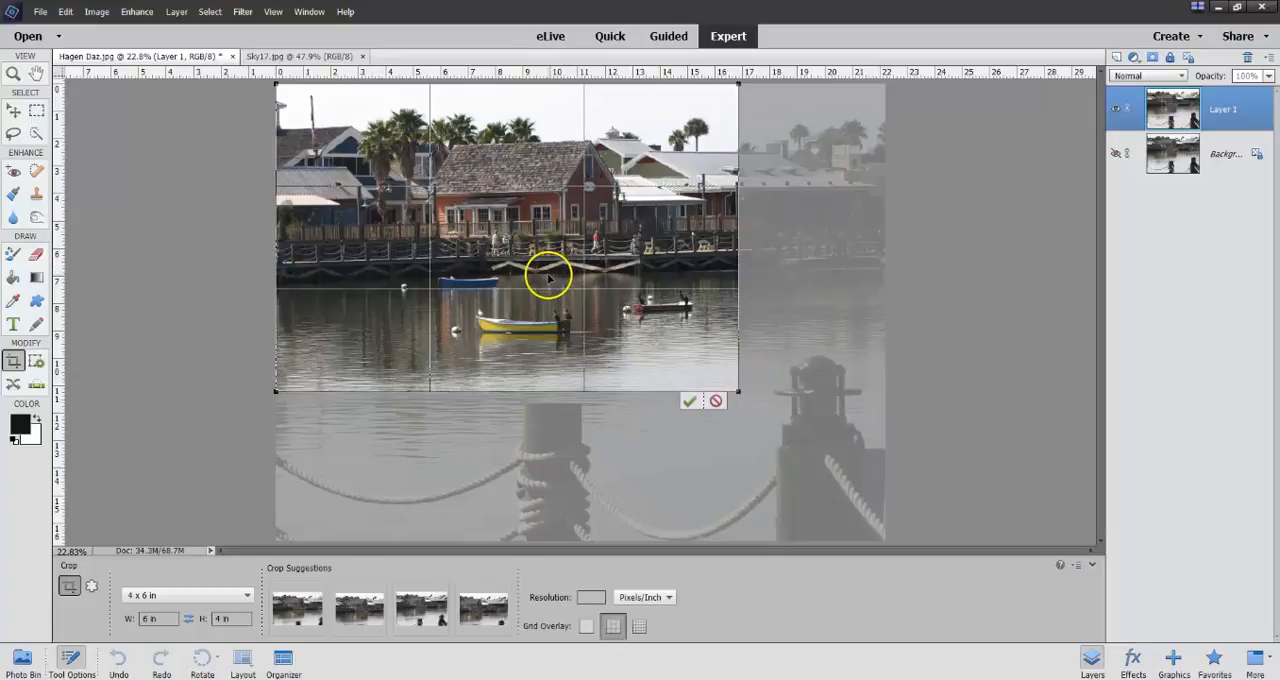
left_click(689, 402)
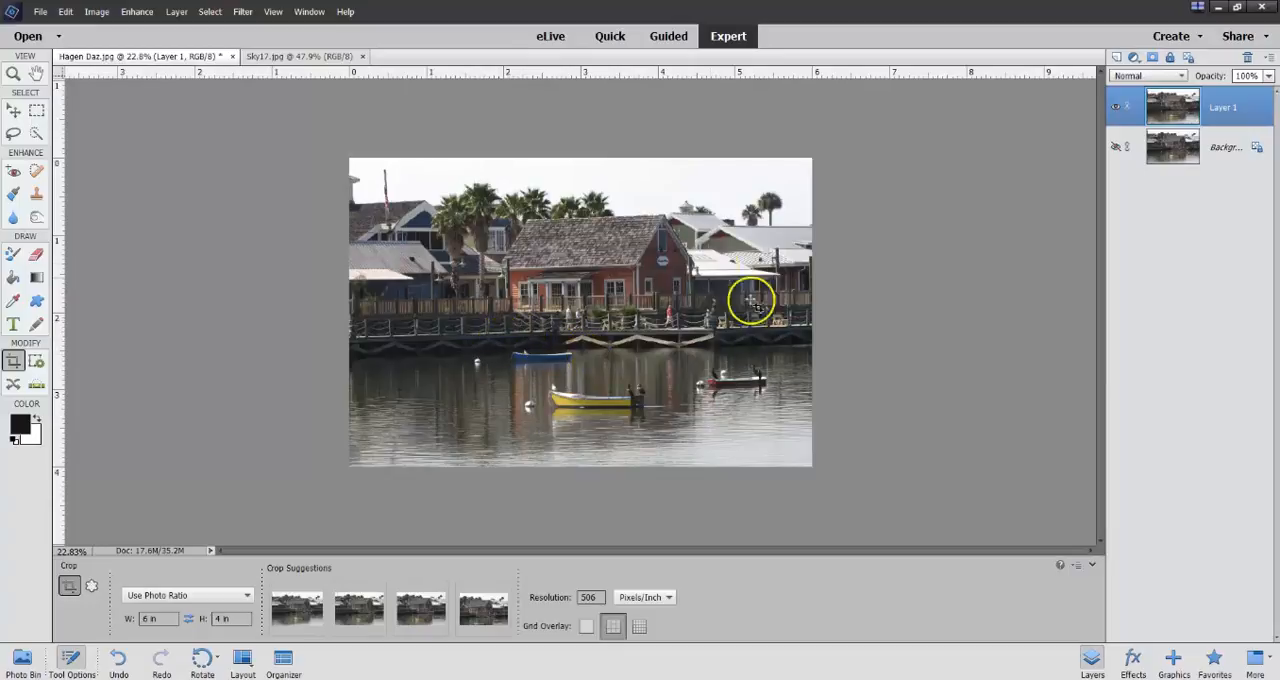
Set the color saturation of the duplicated layer to 48 in Quick mode.
scroll(543, 306, "up", 2)
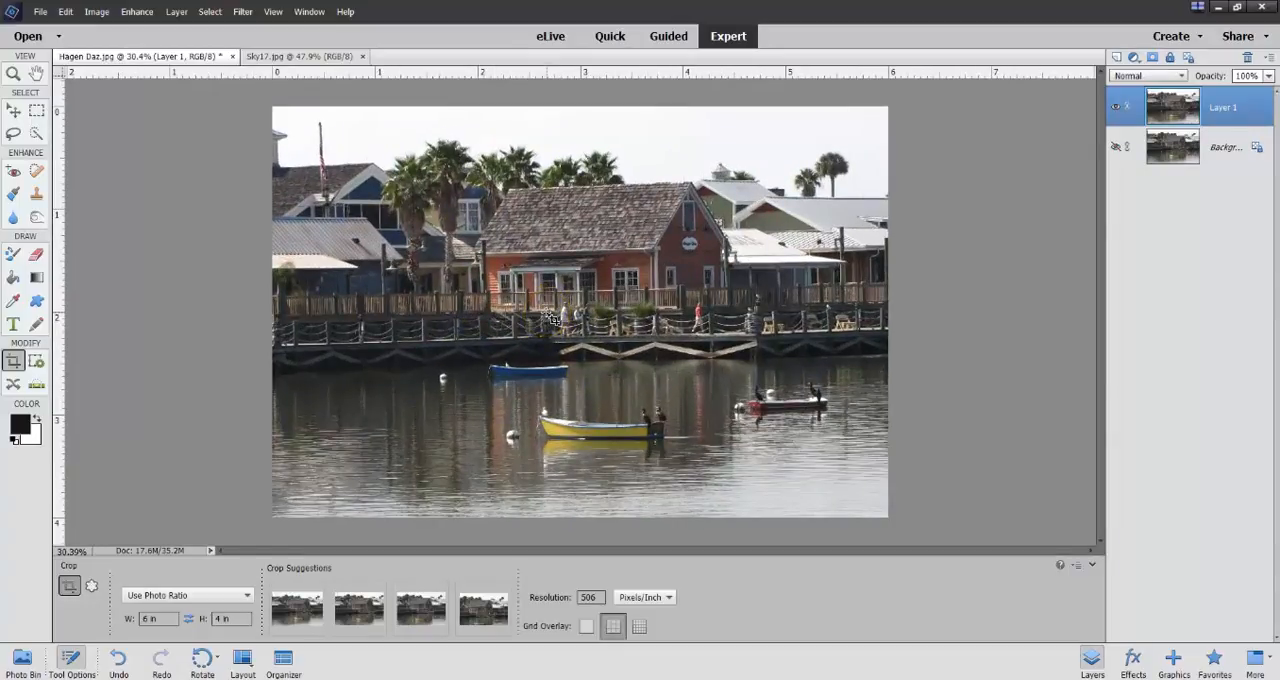
scroll(552, 319, "up", 1)
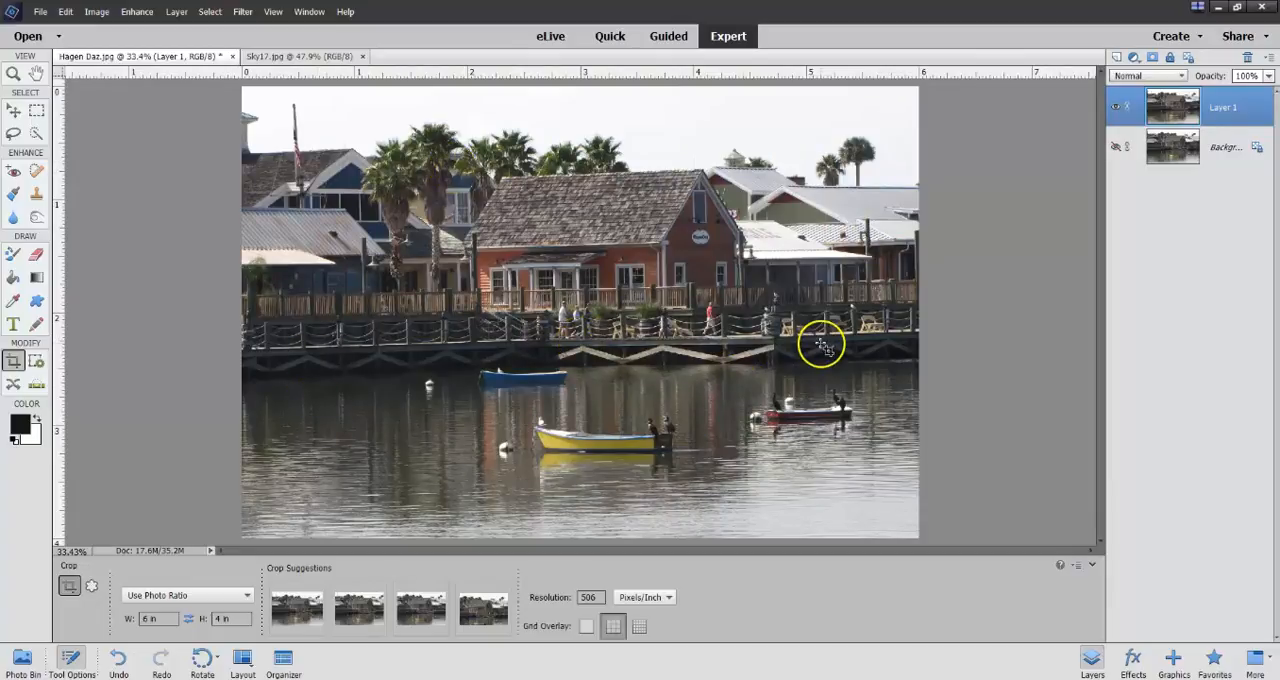
left_click(138, 13)
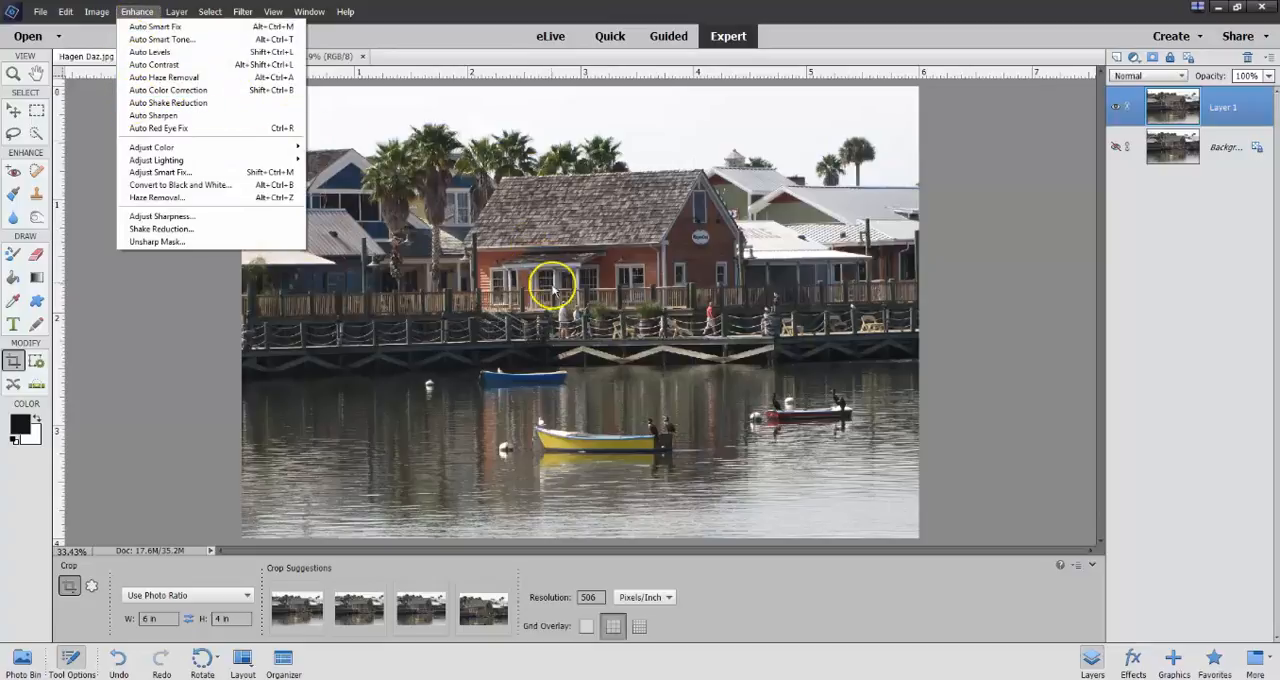
left_click(610, 37)
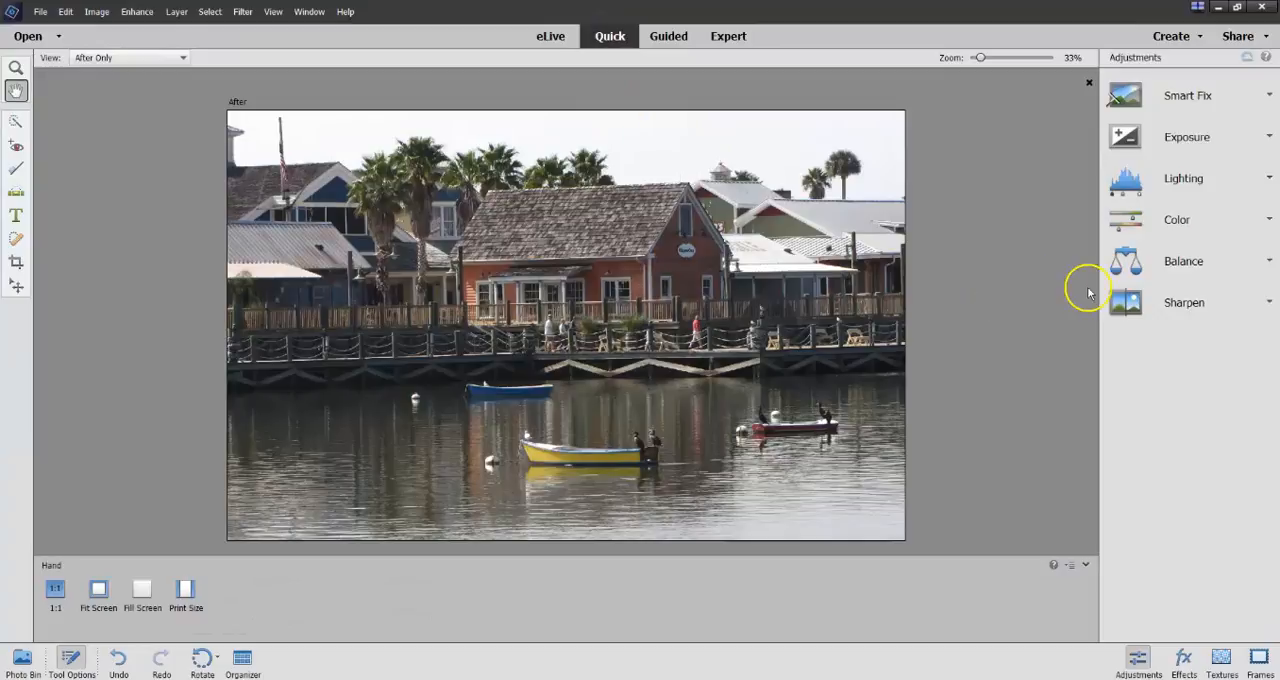
left_click(1135, 224)
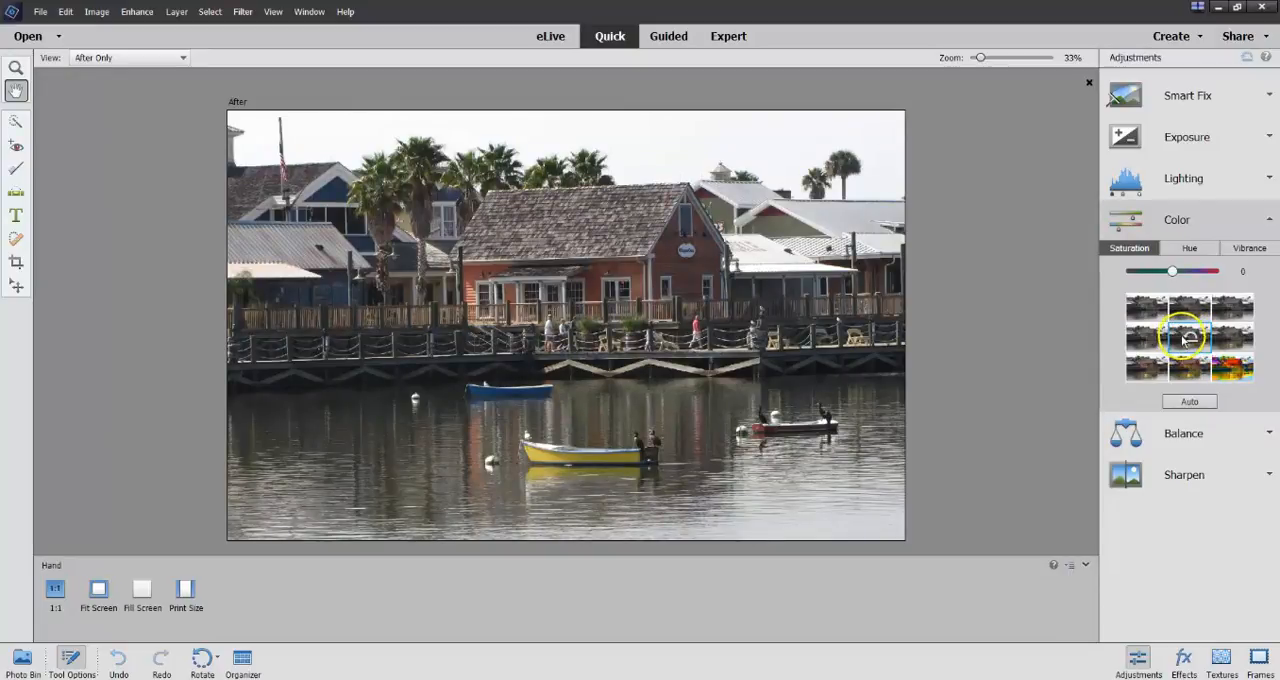
left_click(1234, 340)
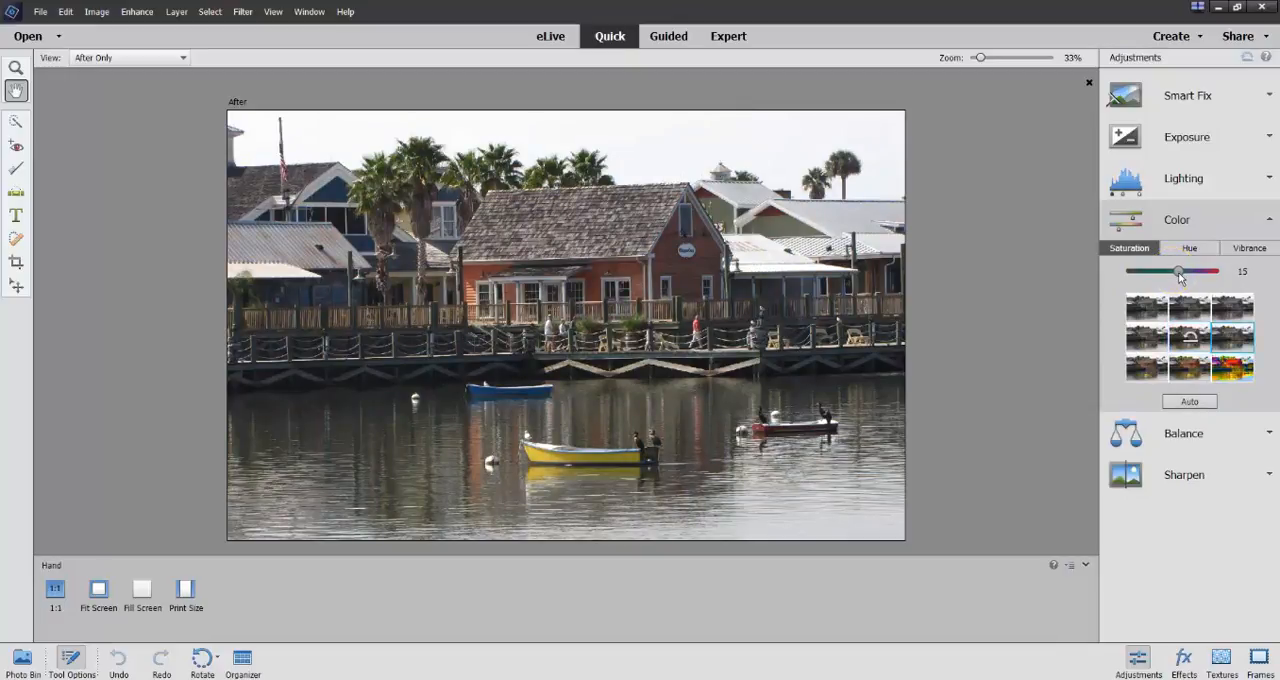
mouse_move(1187, 274)
left_mouse_down()
mouse_move(1199, 286)
mouse_move(1211, 266)
mouse_move(1174, 266)
mouse_move(1214, 270)
mouse_move(1178, 268)
mouse_move(1192, 271)
left_mouse_up()
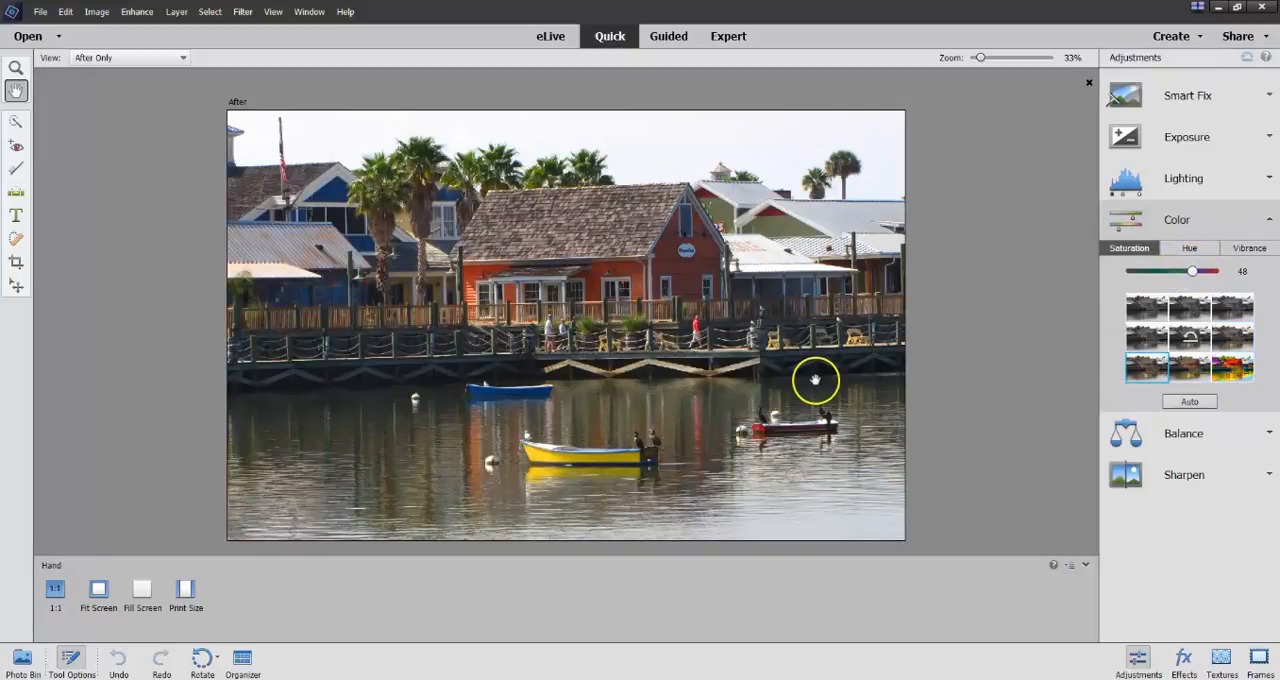
Return to Expert mode and compare the saturated layer with the original background by switching layer visibility.
left_click(724, 40)
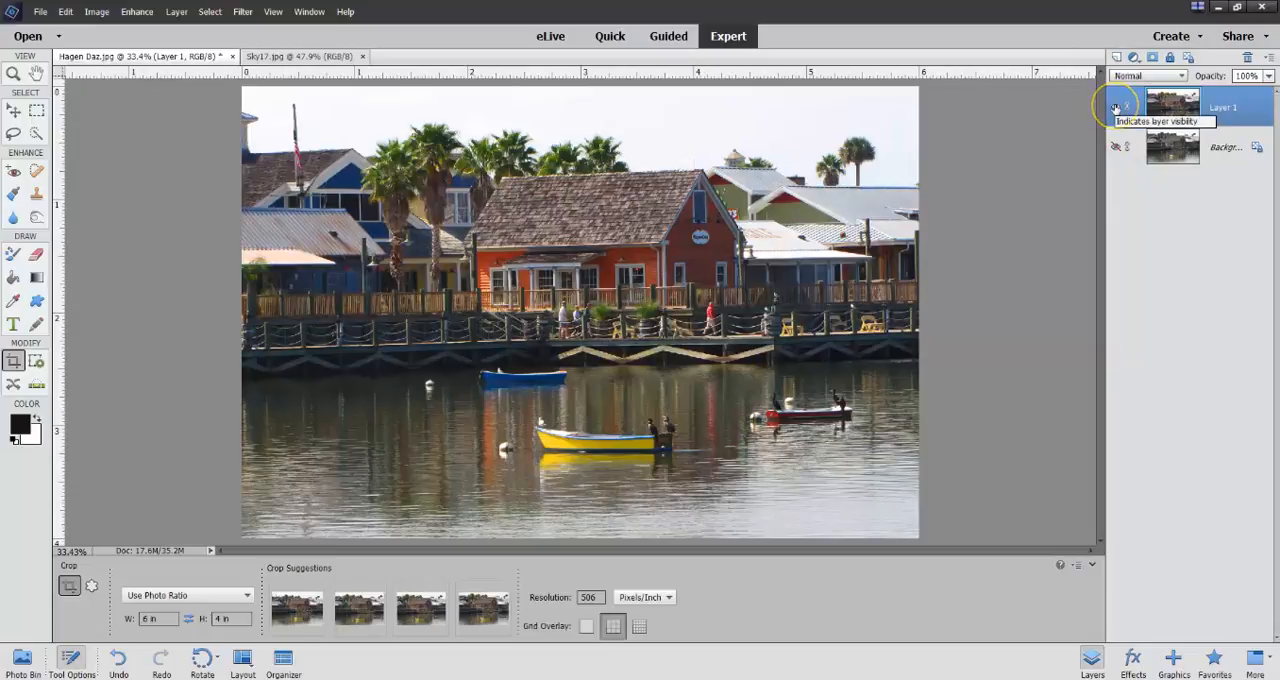
left_click(1115, 147)
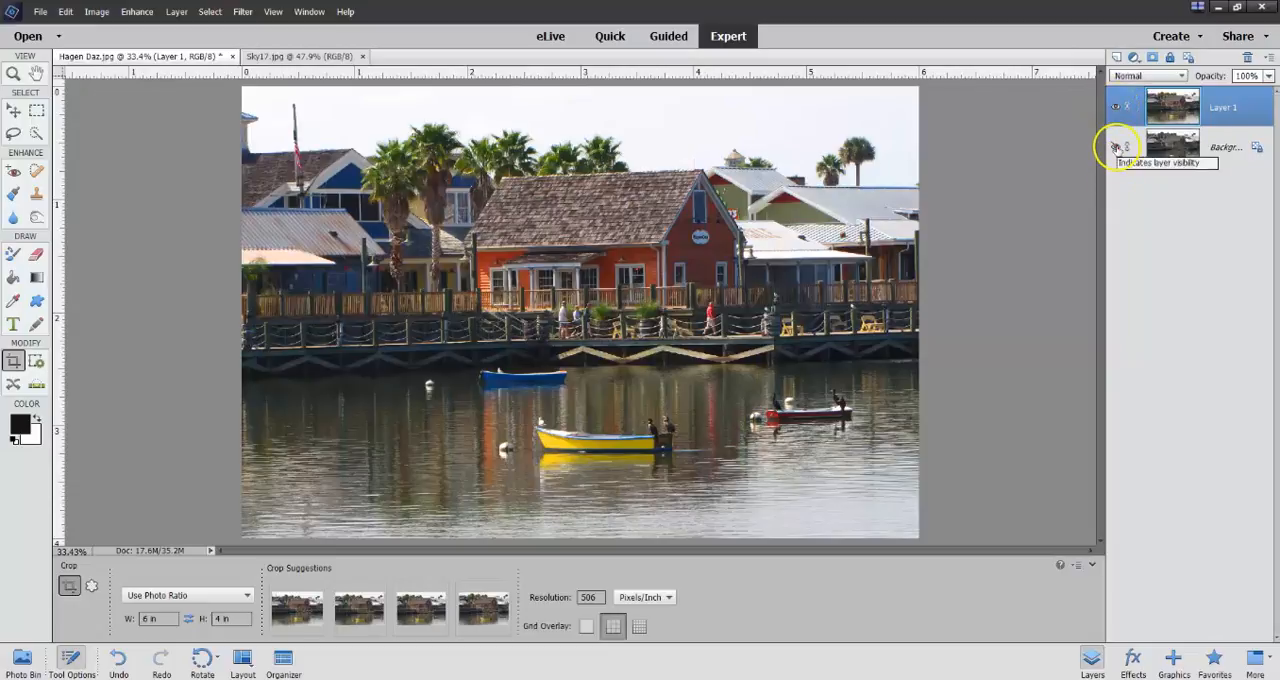
left_click(1116, 106)
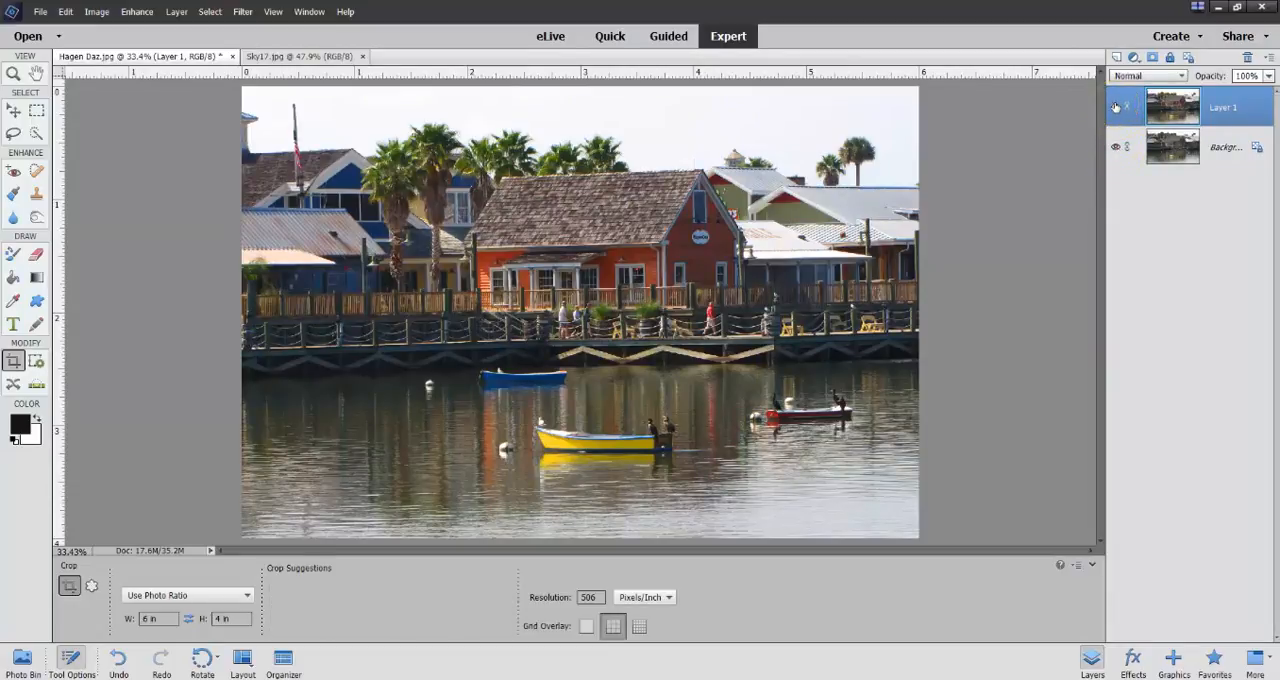
left_click(1116, 106)
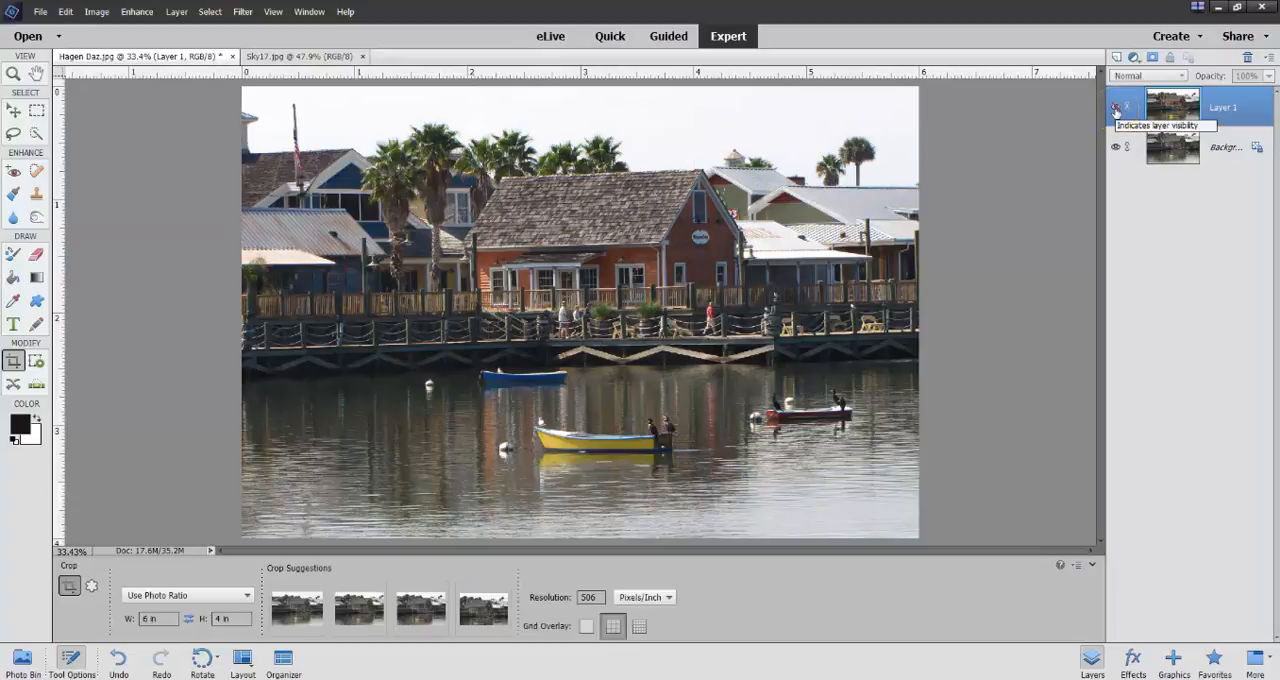
left_click(1116, 106)
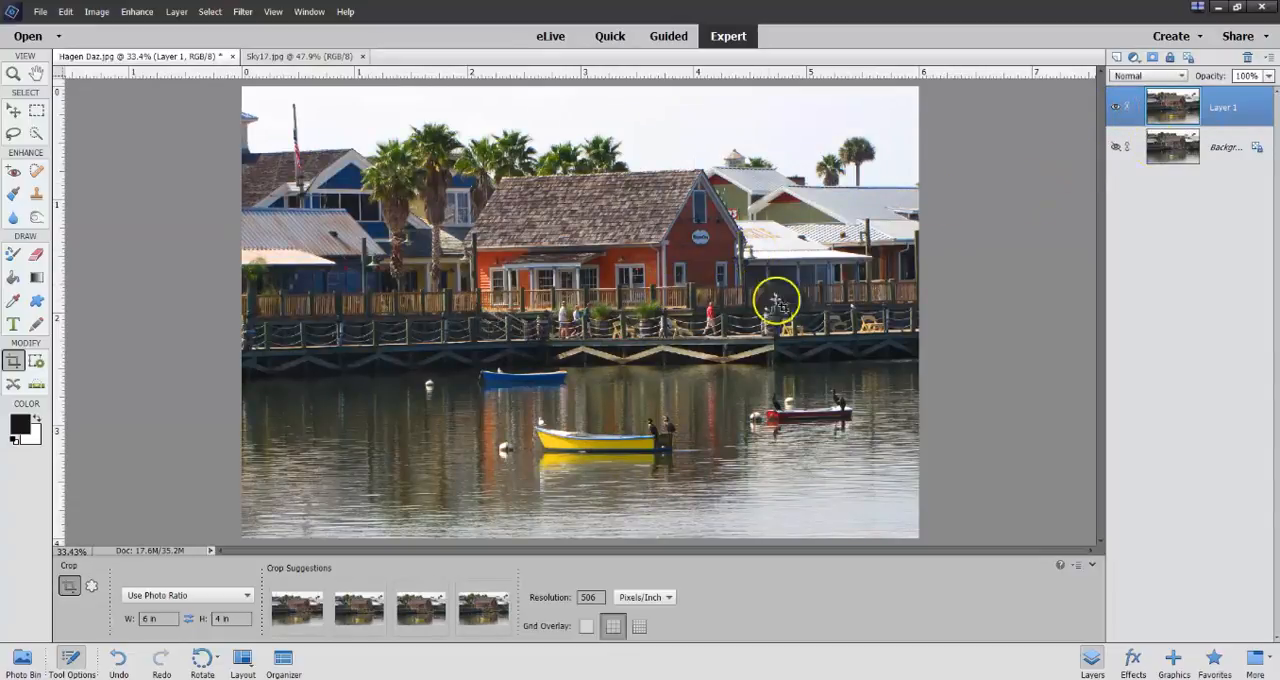
Lasso the walker in the red shirt on the boardwalk and remove him with a Content-Aware fill at 100% opacity.
scroll(581, 344, "up", 5)
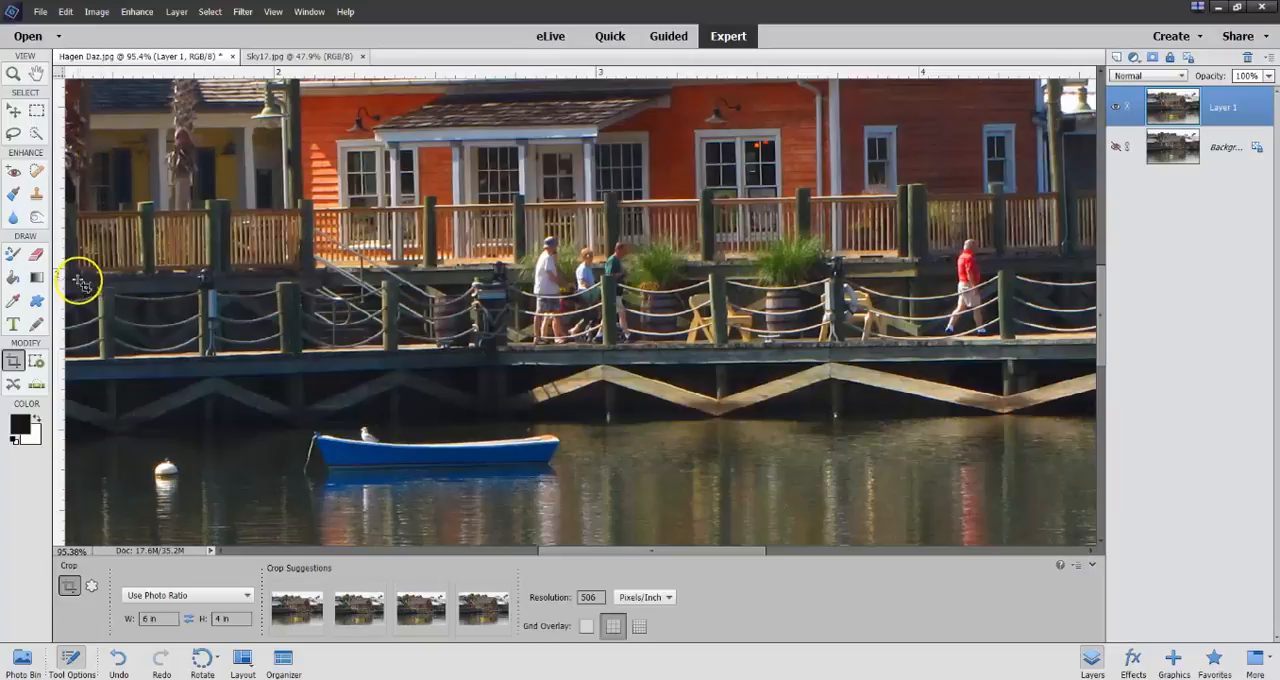
left_click(13, 133)
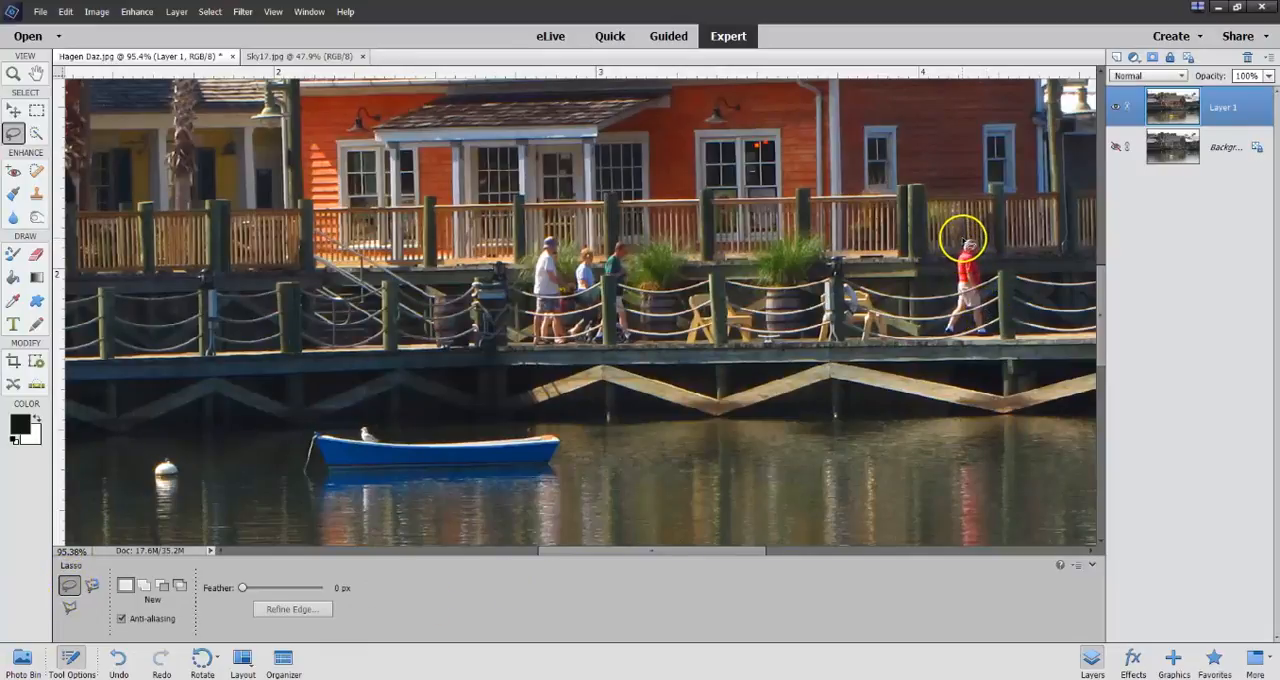
left_click_drag(962, 236, 944, 306)
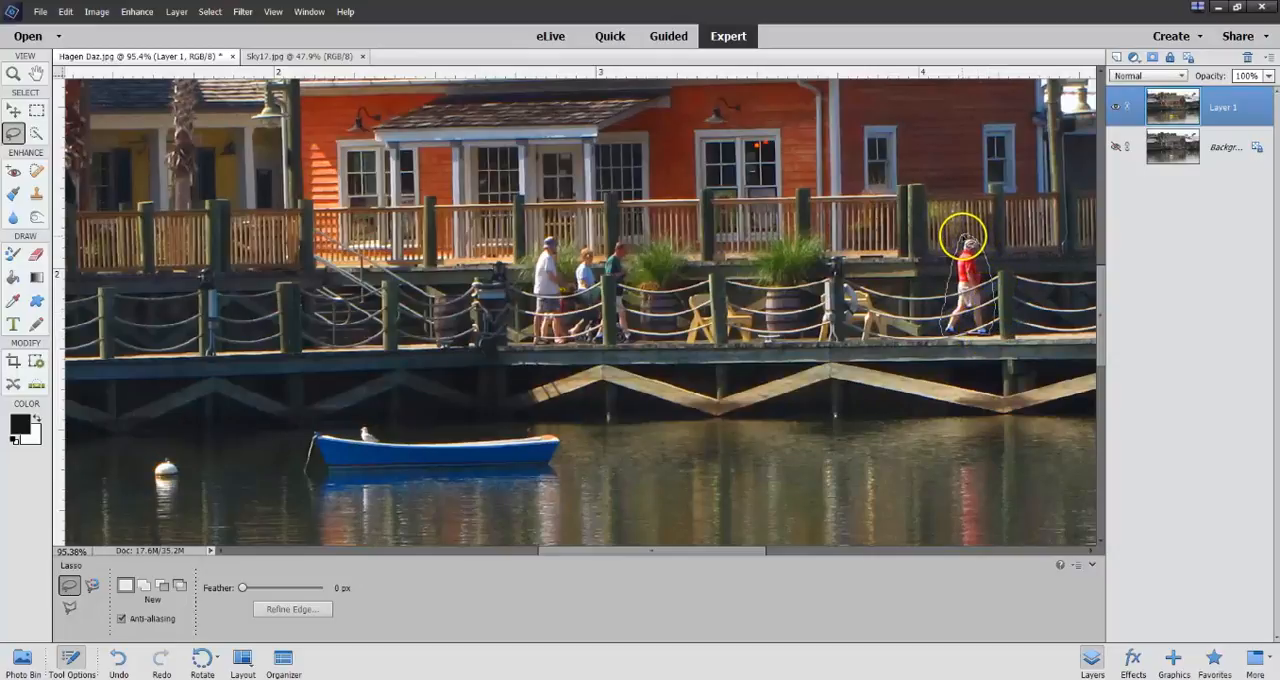
left_click_drag(963, 236, 962, 238)
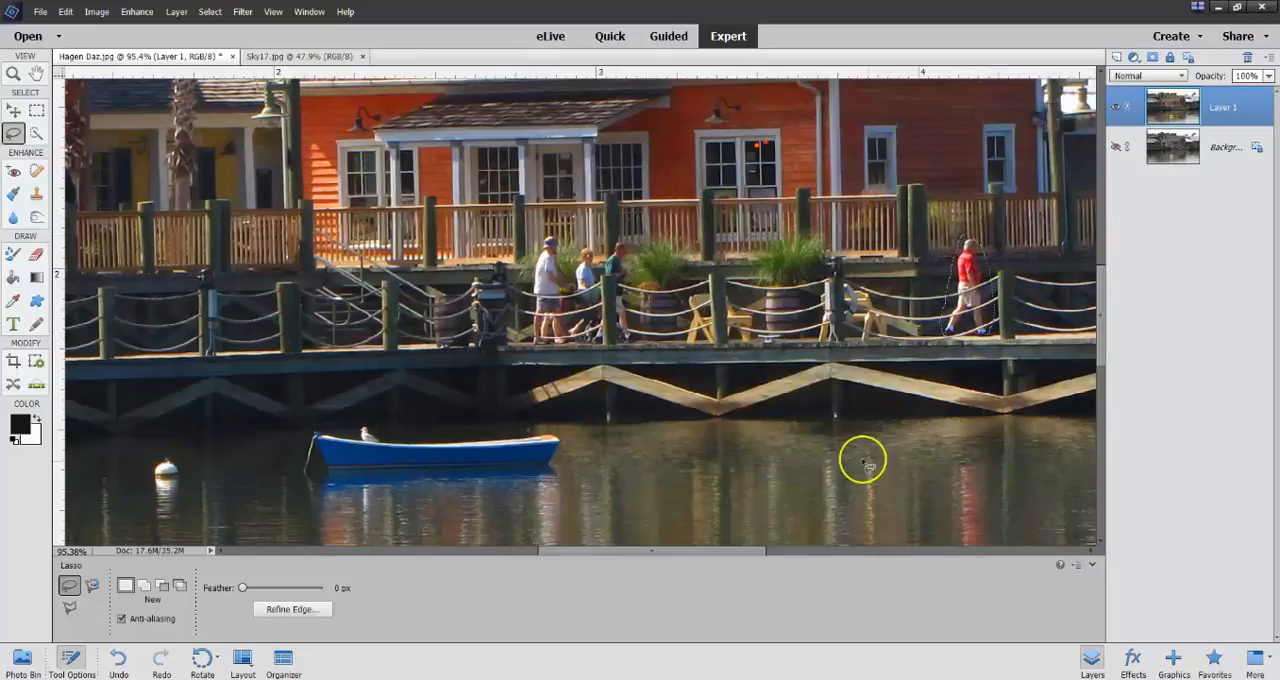
left_click(66, 12)
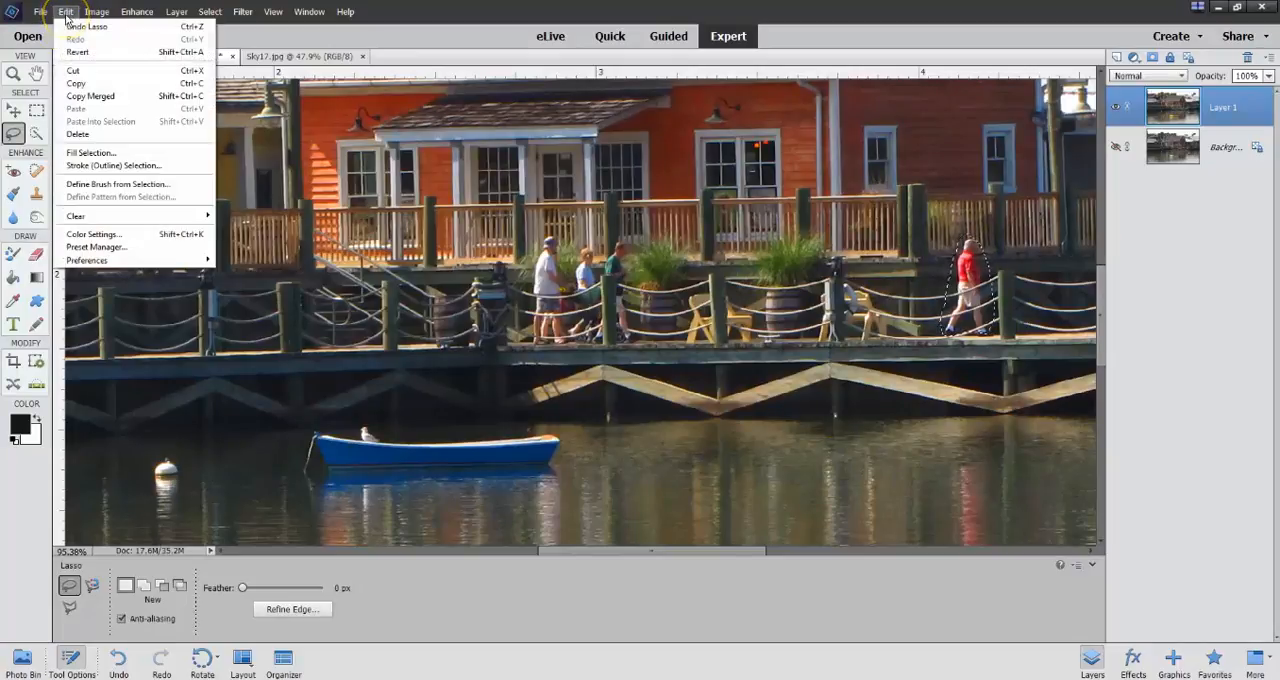
left_click(85, 158)
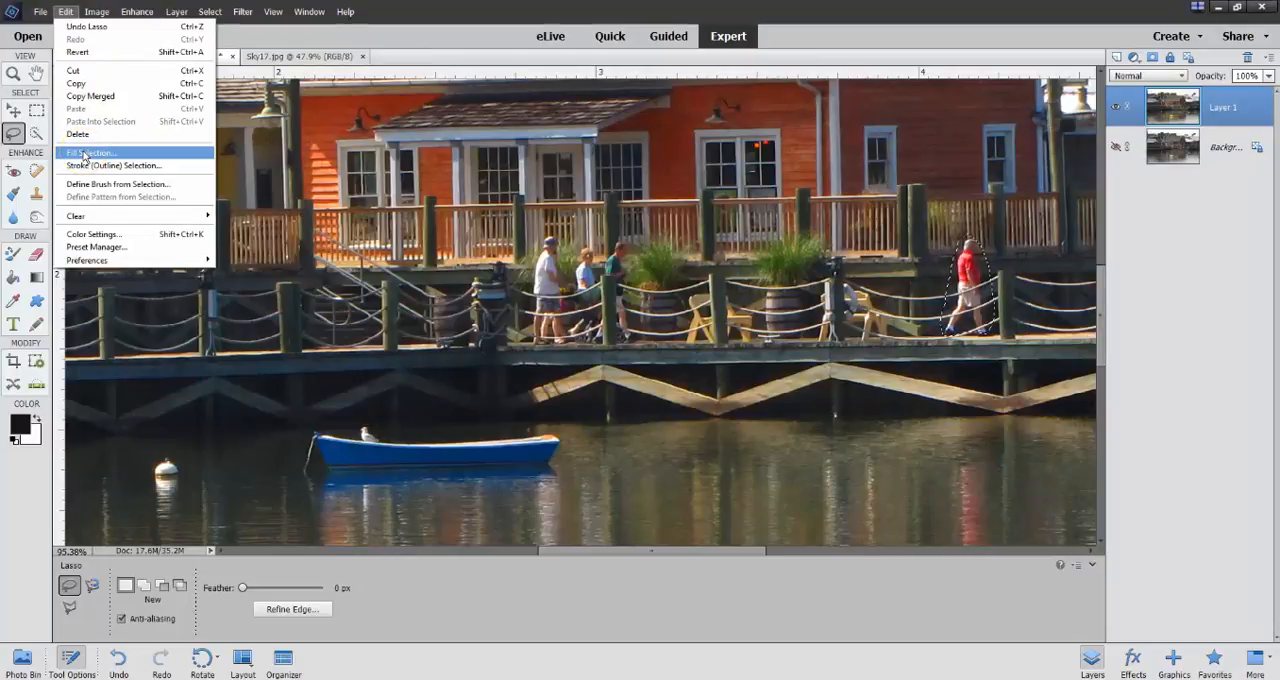
left_click(85, 155)
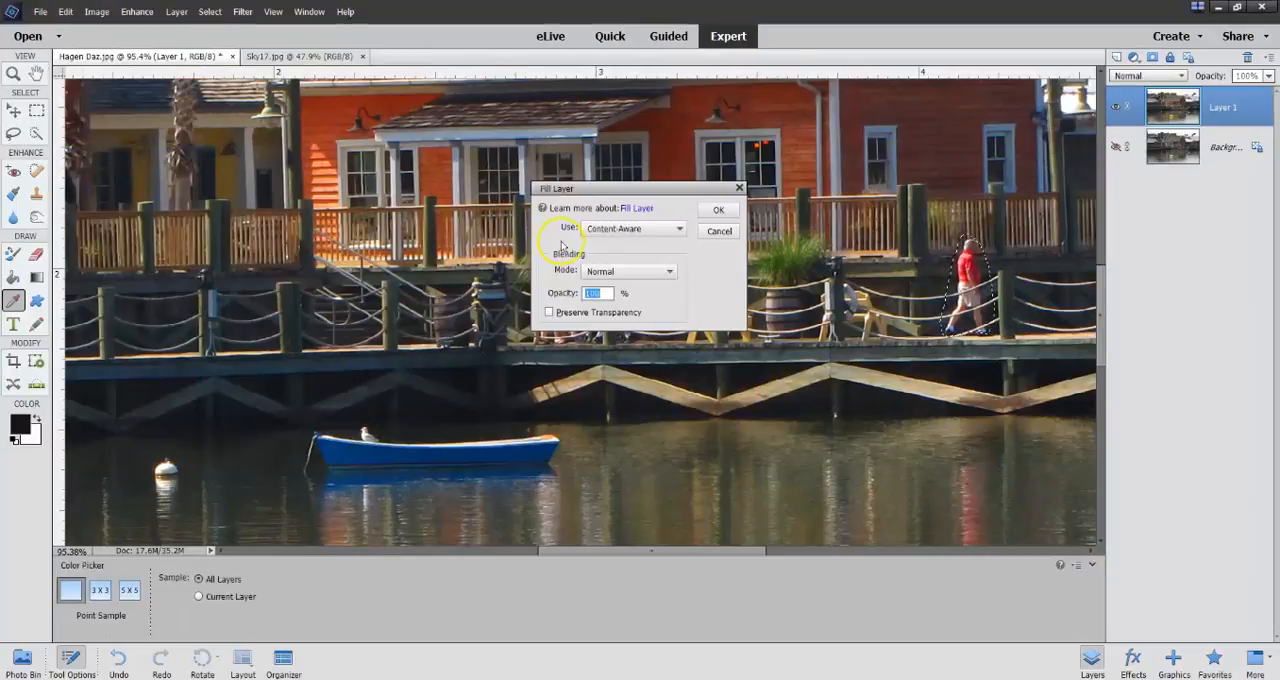
left_click(679, 230)
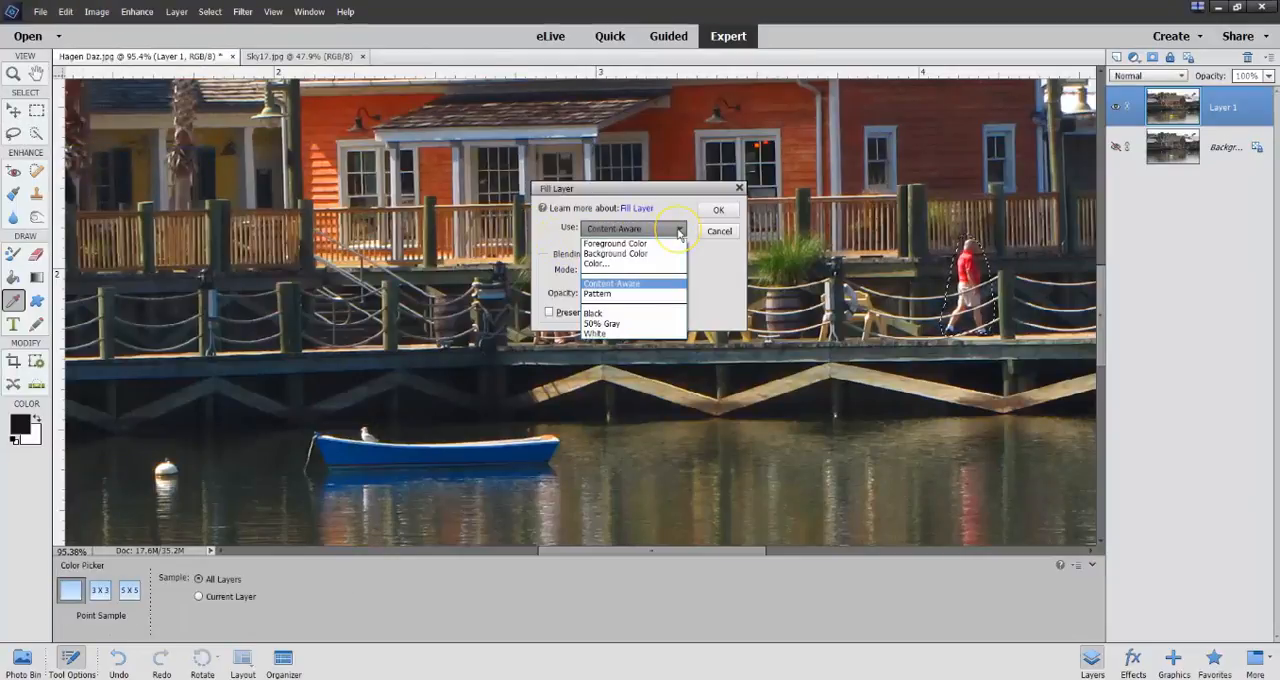
left_click(679, 231)
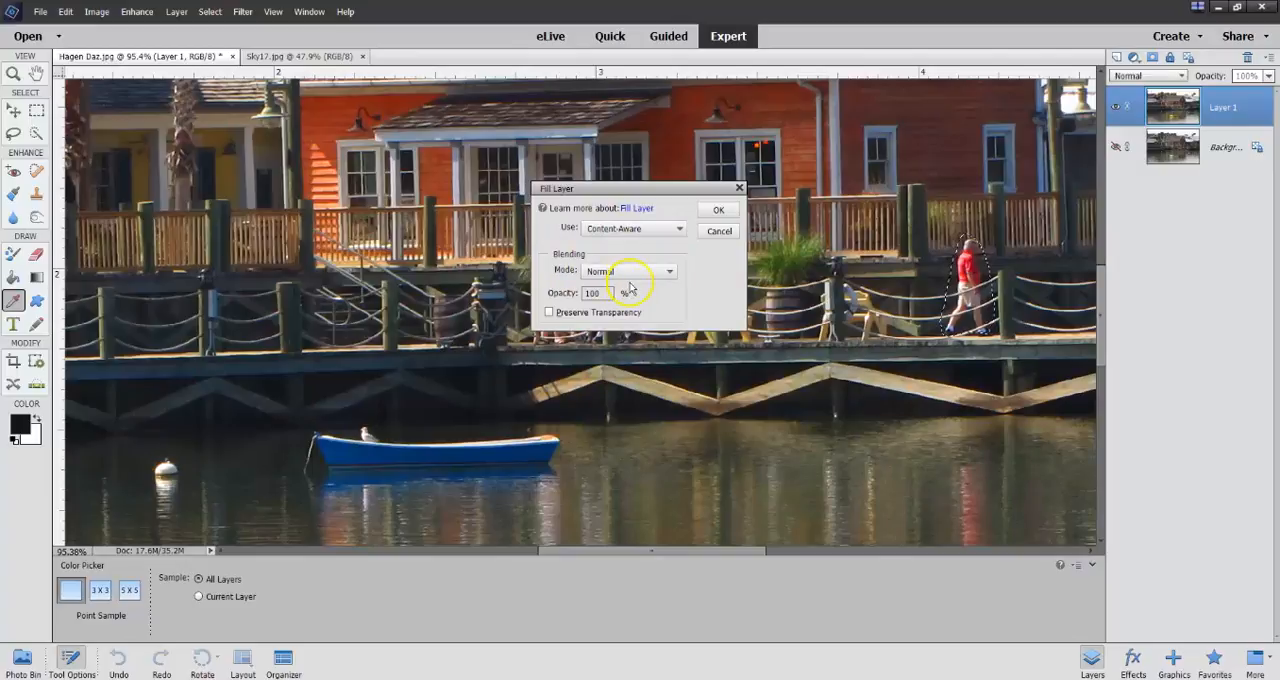
left_click(717, 212)
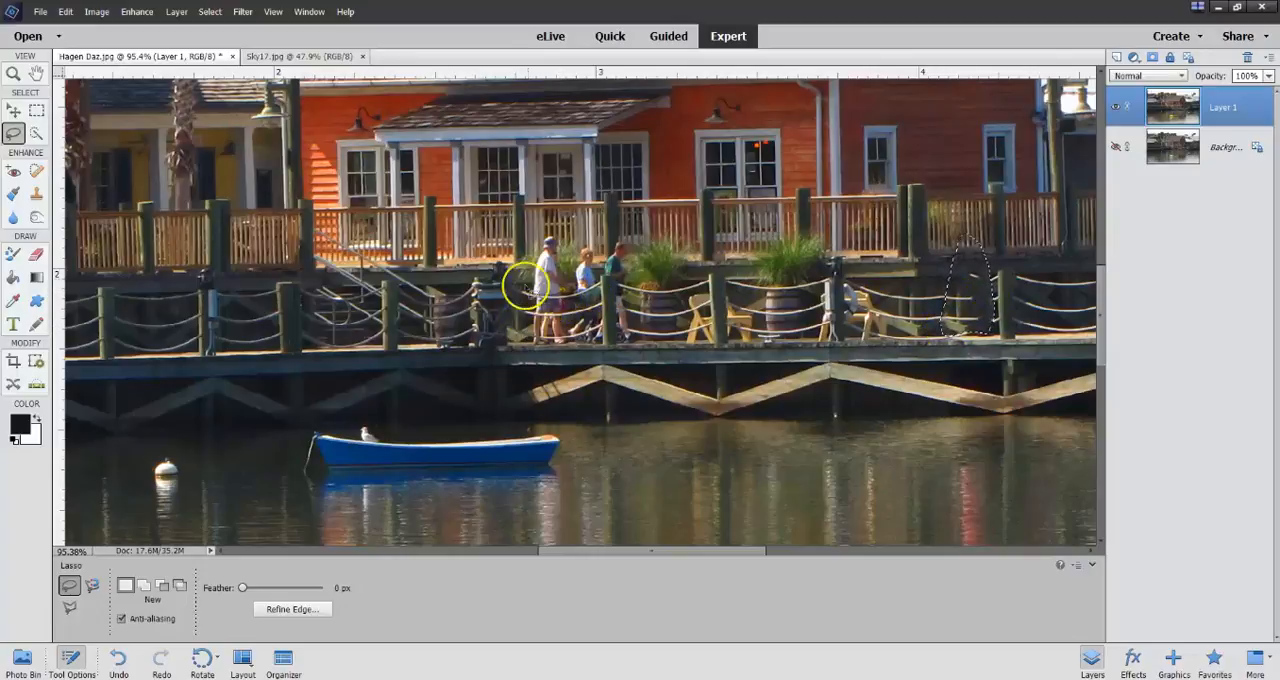
Lasso the two people in light shirts on the boardwalk, replace them with a Content-Aware fill, and clear the selection.
mouse_move(538, 231)
left_mouse_down()
mouse_move(528, 331)
mouse_move(571, 346)
mouse_move(598, 334)
mouse_move(604, 287)
mouse_move(575, 227)
mouse_move(537, 229)
mouse_move(528, 295)
left_mouse_up()
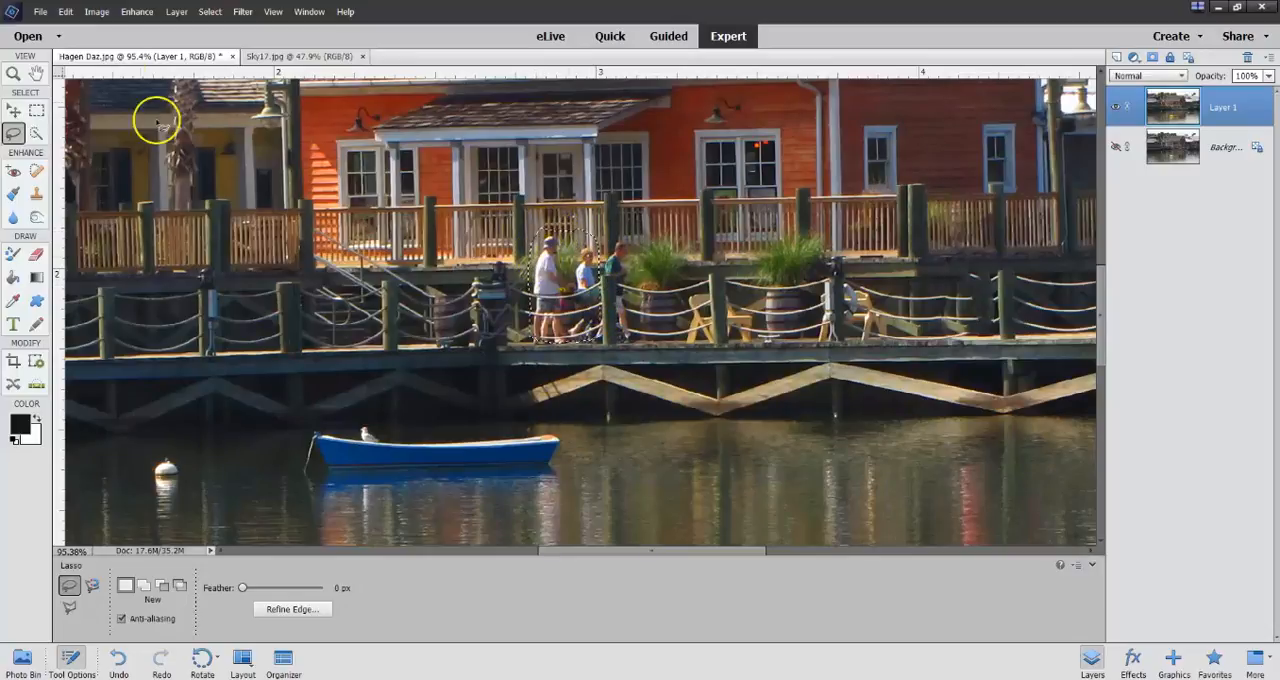
left_click(66, 12)
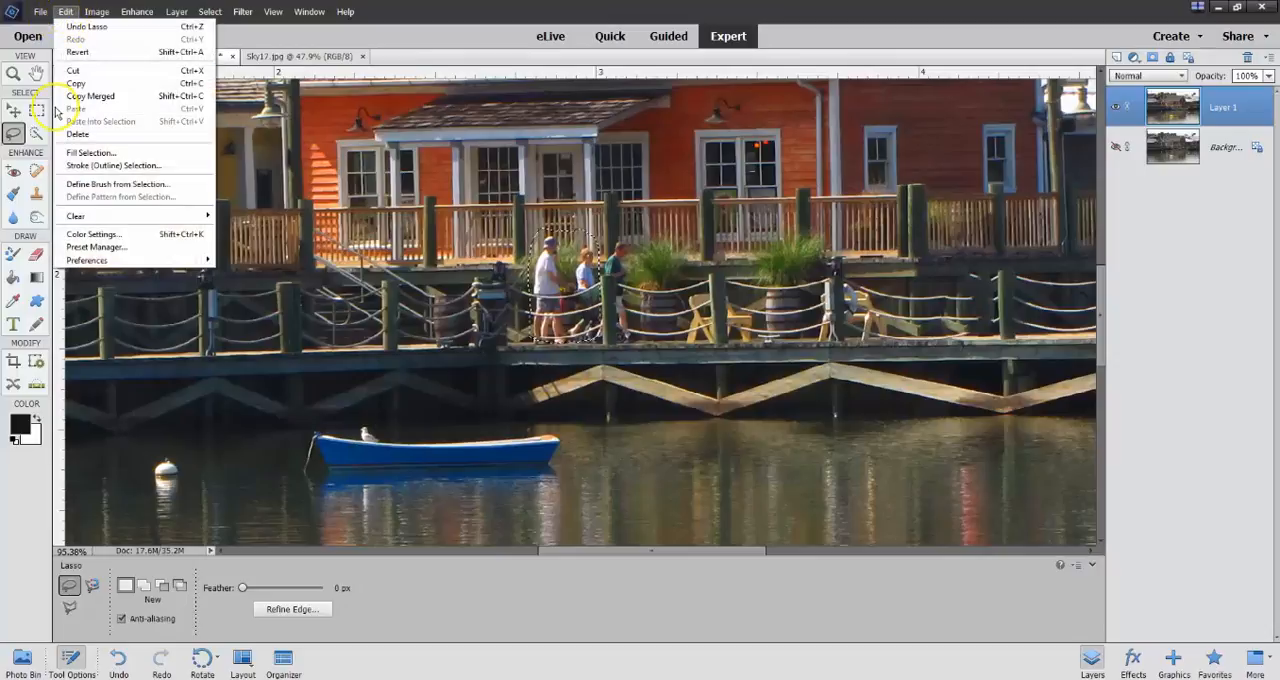
left_click(91, 152)
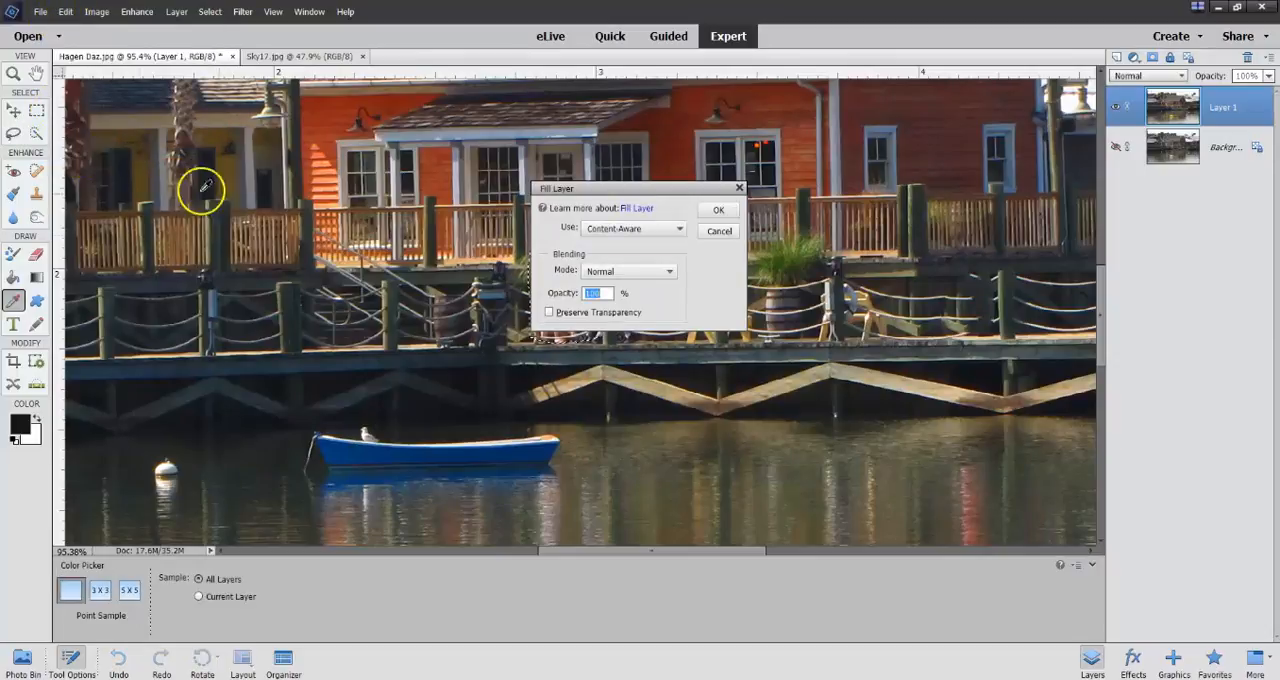
left_click(721, 221)
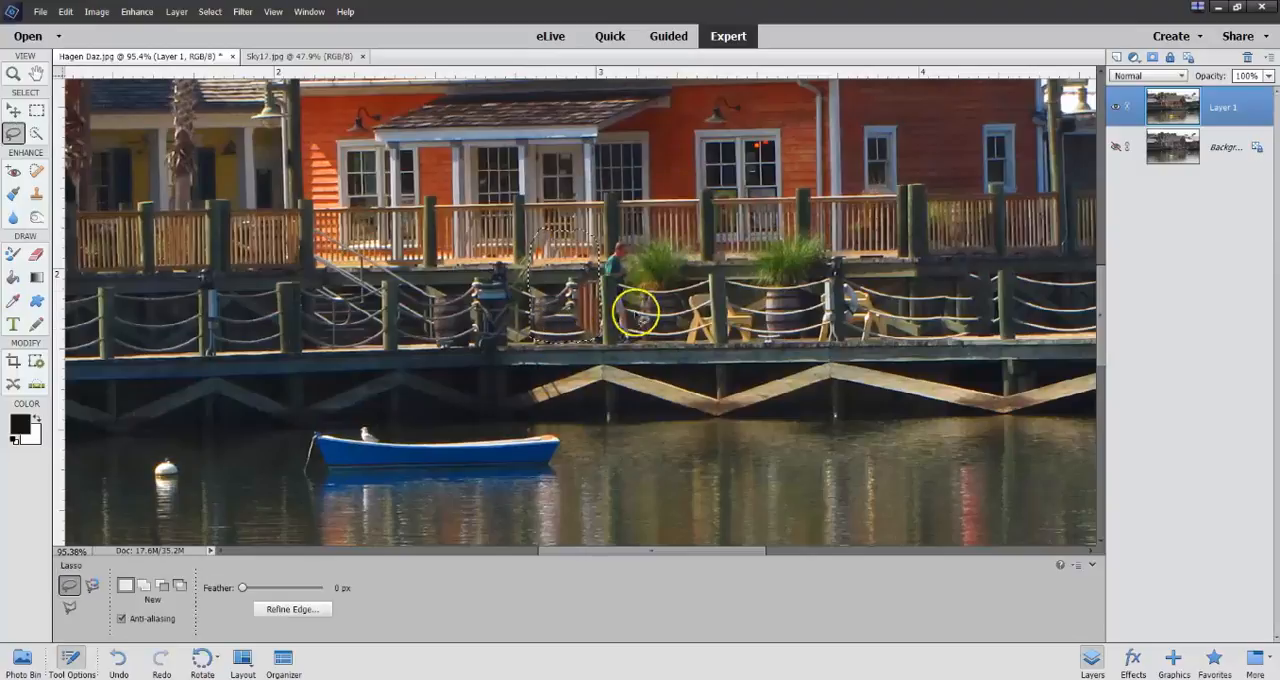
key("ctrl+d")
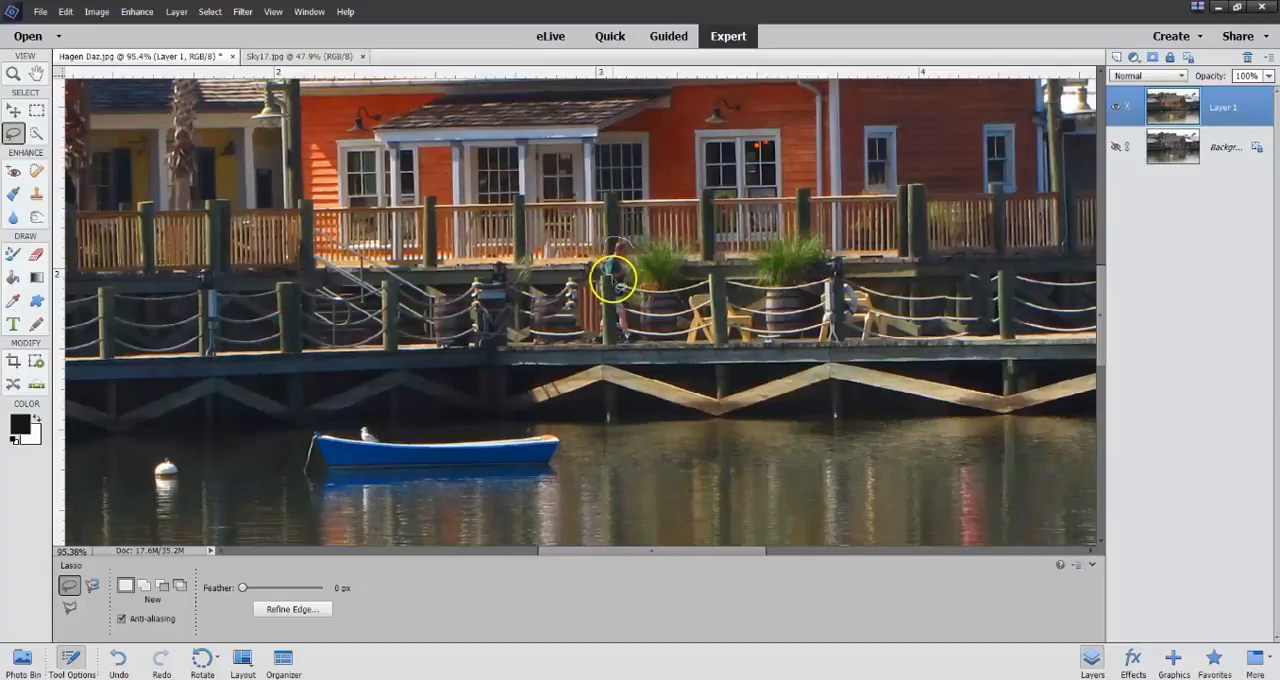
Lasso the person in the green shirt beside the potted grass, replace them with a Content-Aware fill, and clear the selection.
mouse_move(614, 291)
left_mouse_down()
mouse_move(623, 341)
mouse_move(636, 341)
mouse_move(645, 255)
left_mouse_up()
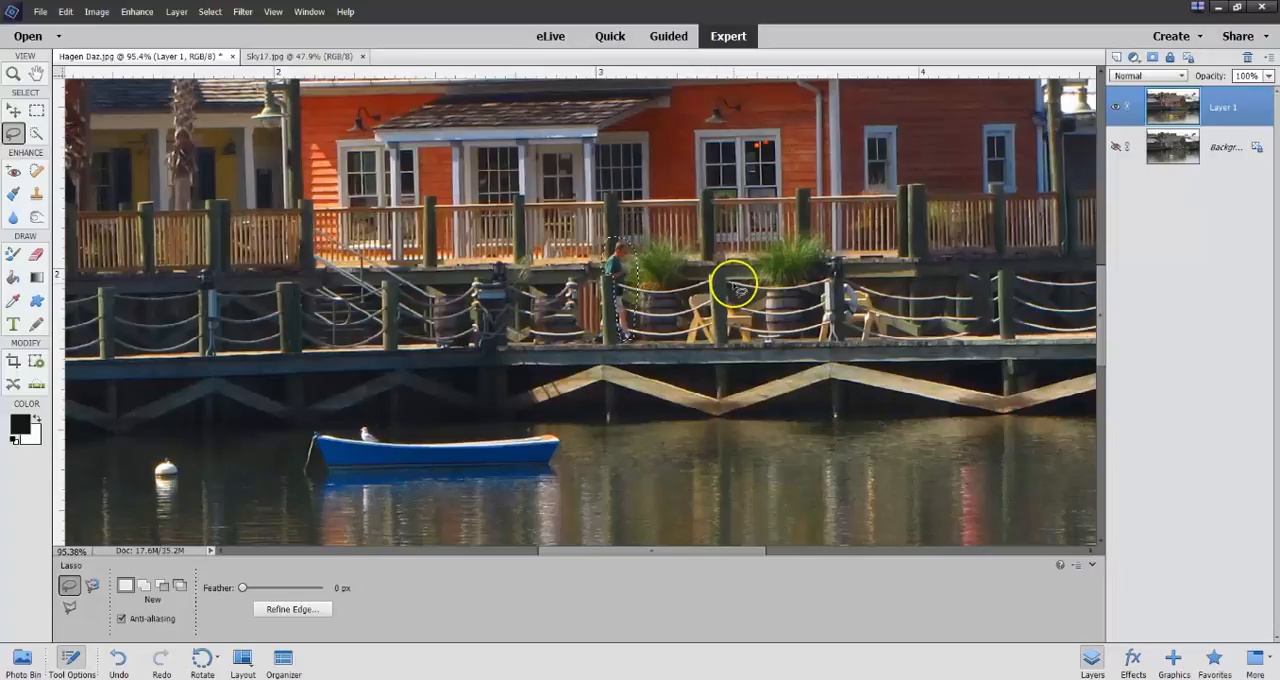
left_click(63, 14)
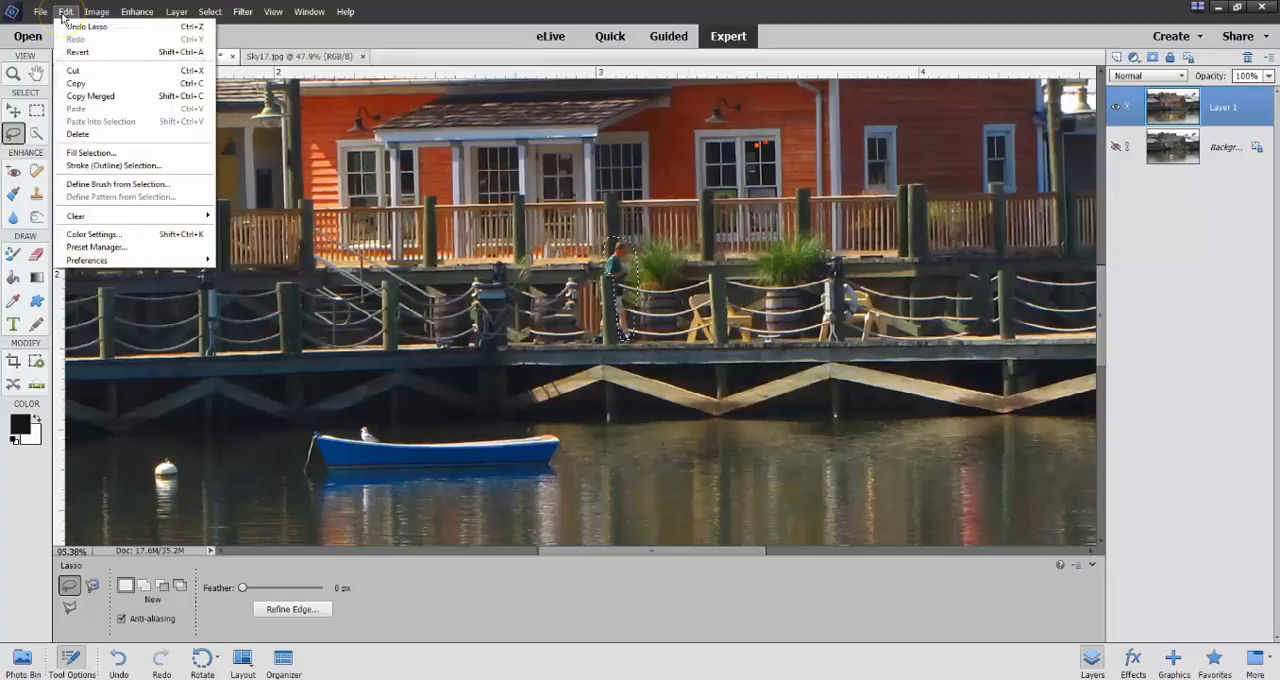
left_click(88, 153)
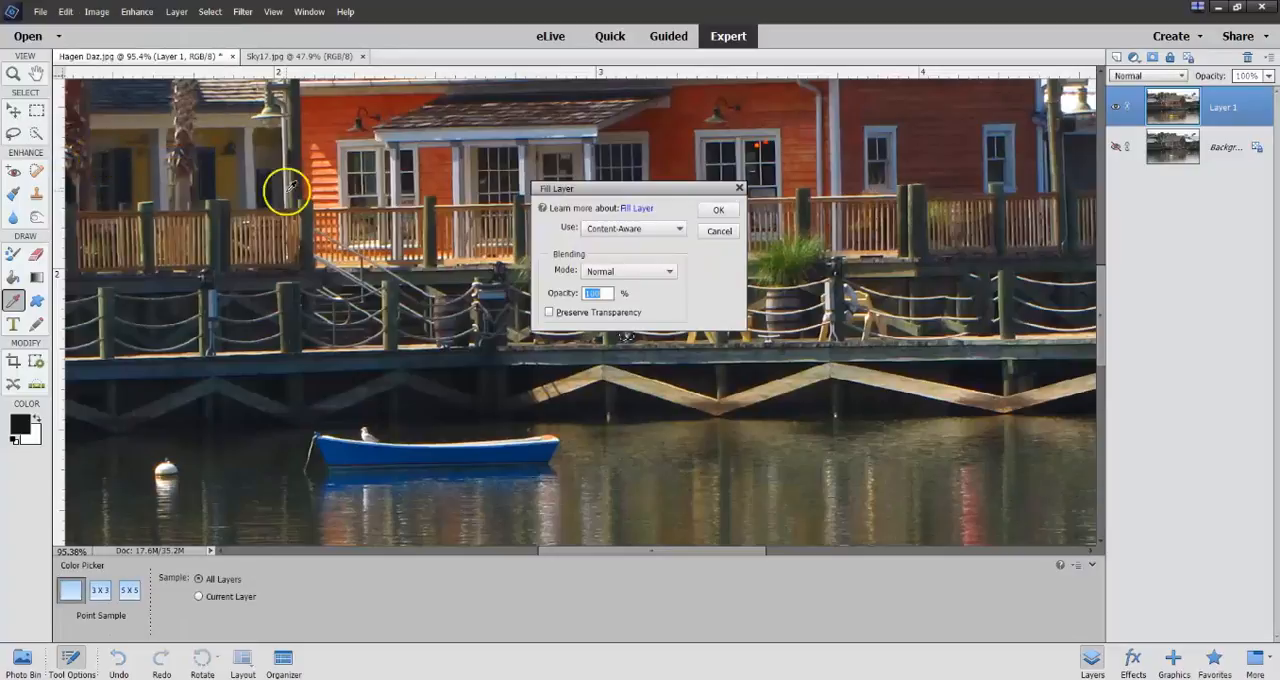
left_click(717, 212)
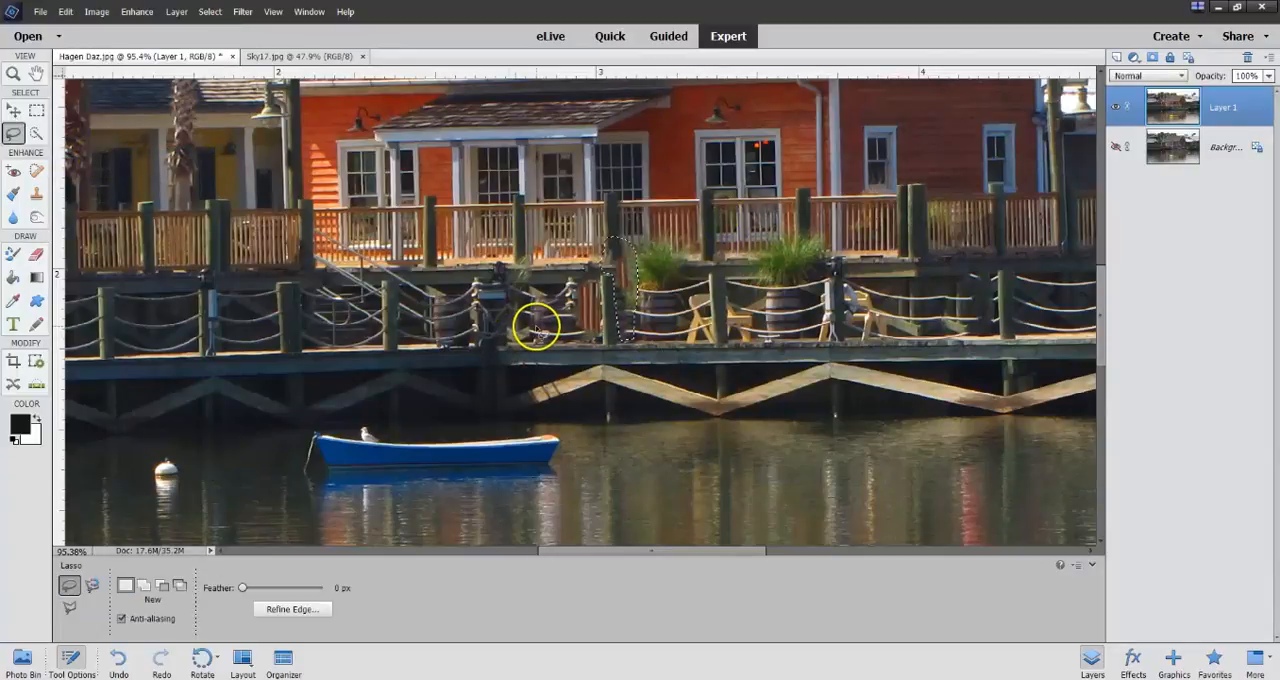
key("ctrl+d")
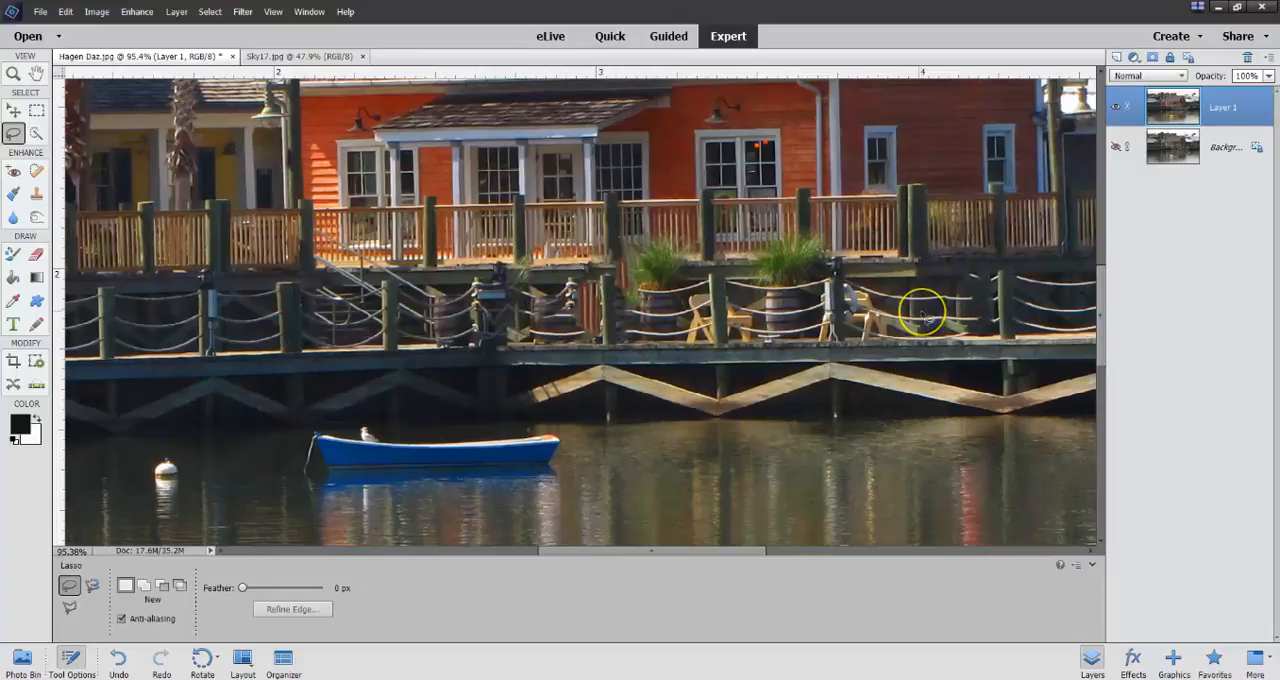
Marquee-select an empty rope railing section about 0.34 x 0.20 in, copy it over the chair section beside it, and stretch it to 141.57% width.
scroll(921, 313, "down", 3)
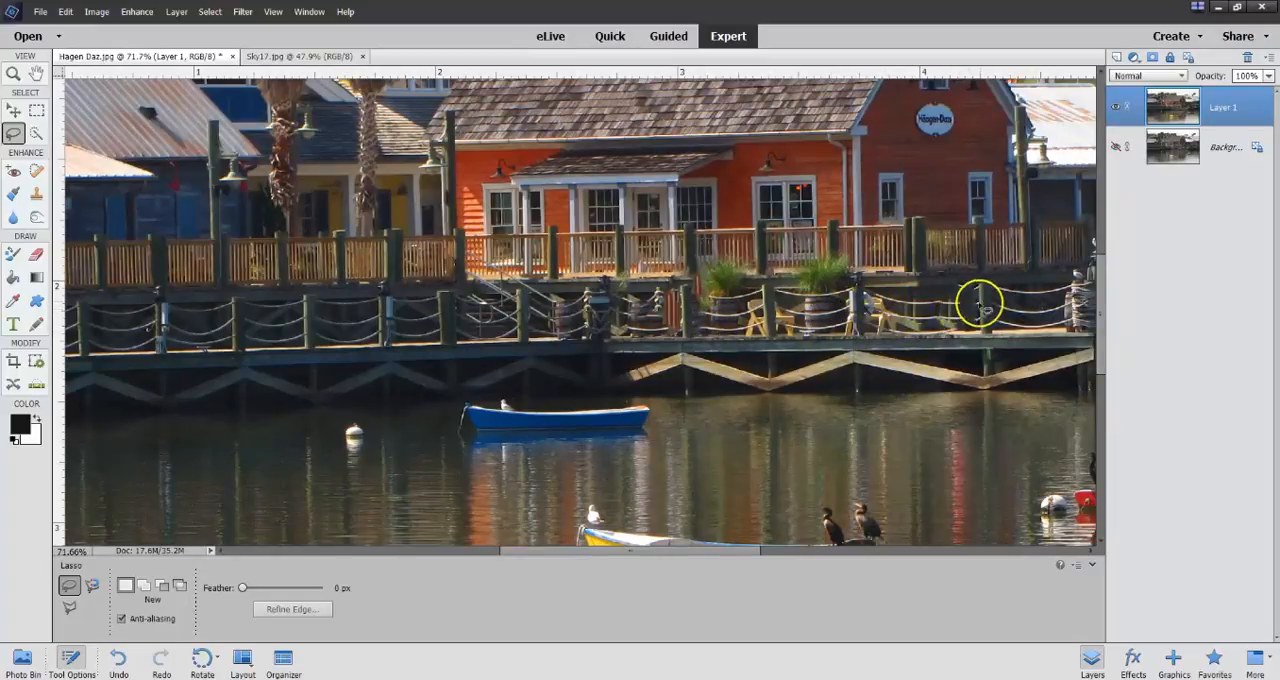
left_click(37, 110)
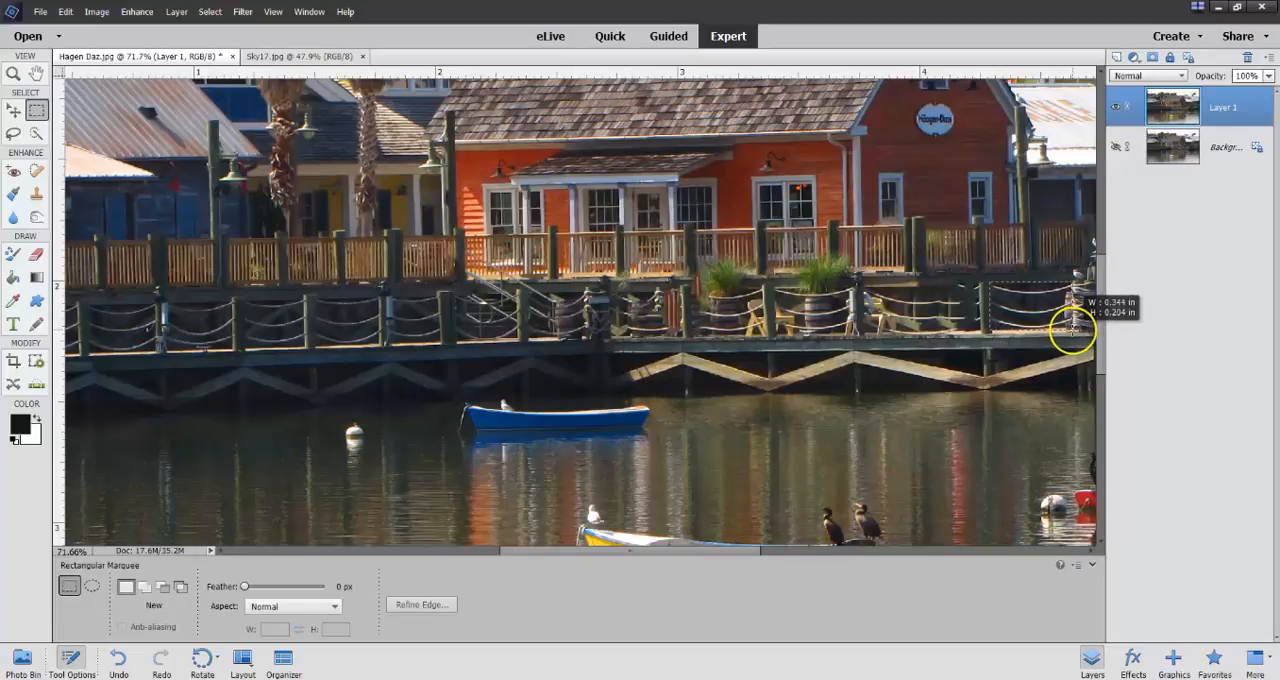
left_click_drag(1074, 326, 1069, 330)
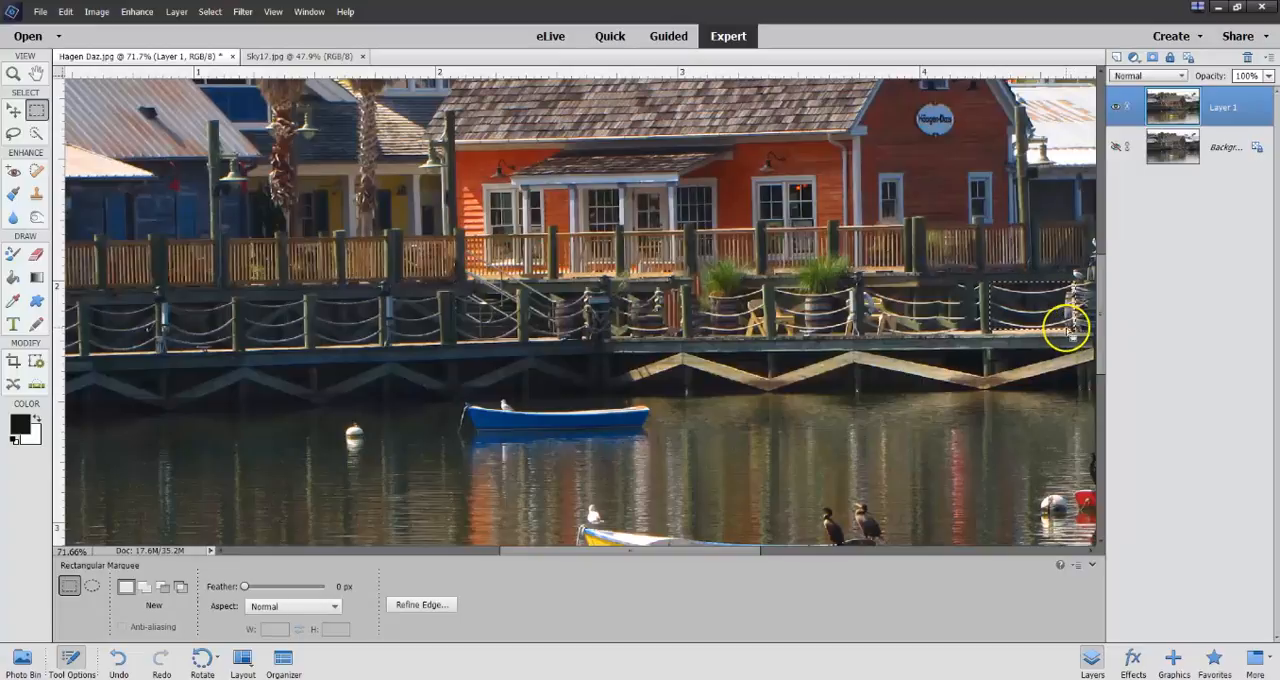
left_click(13, 110)
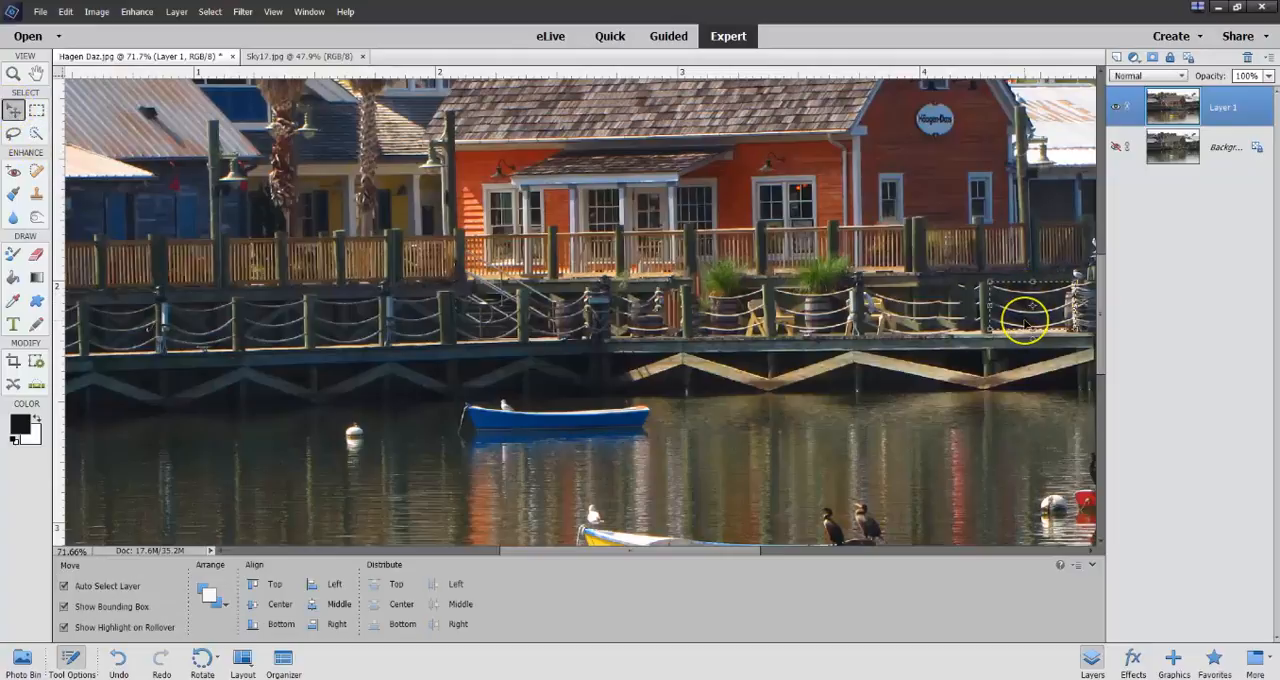
left_click_drag(1023, 308, 933, 322)
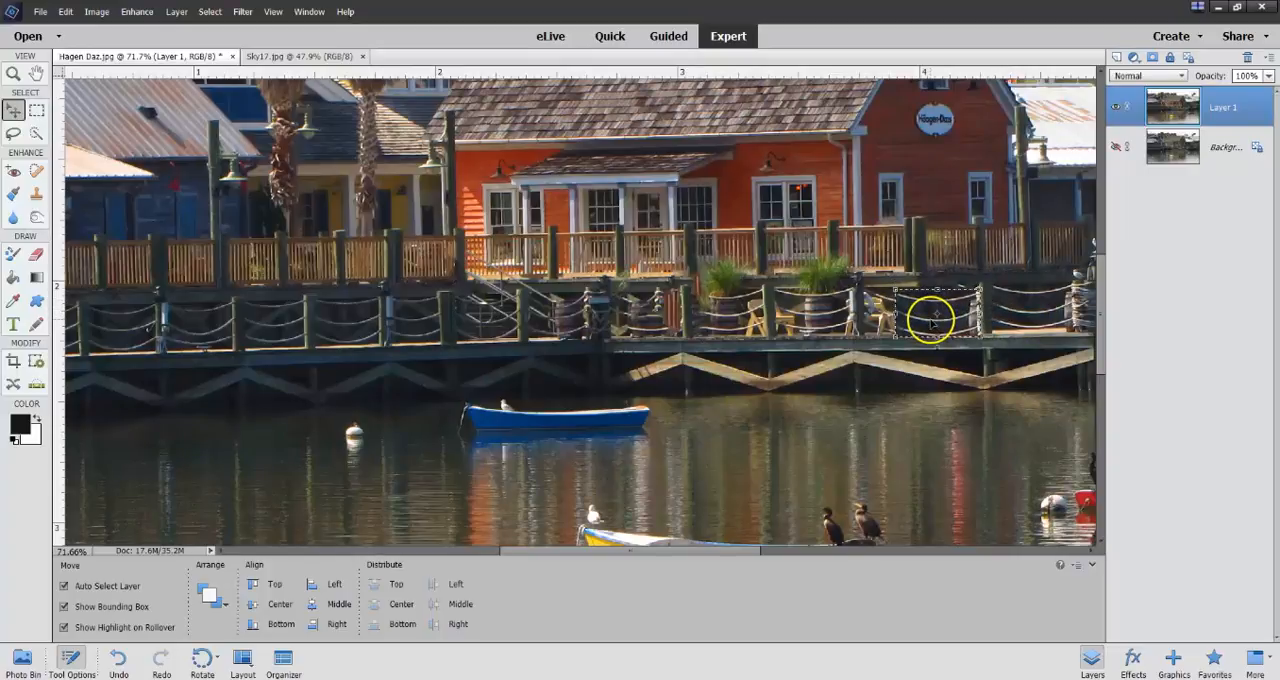
left_click_drag(893, 314, 865, 312)
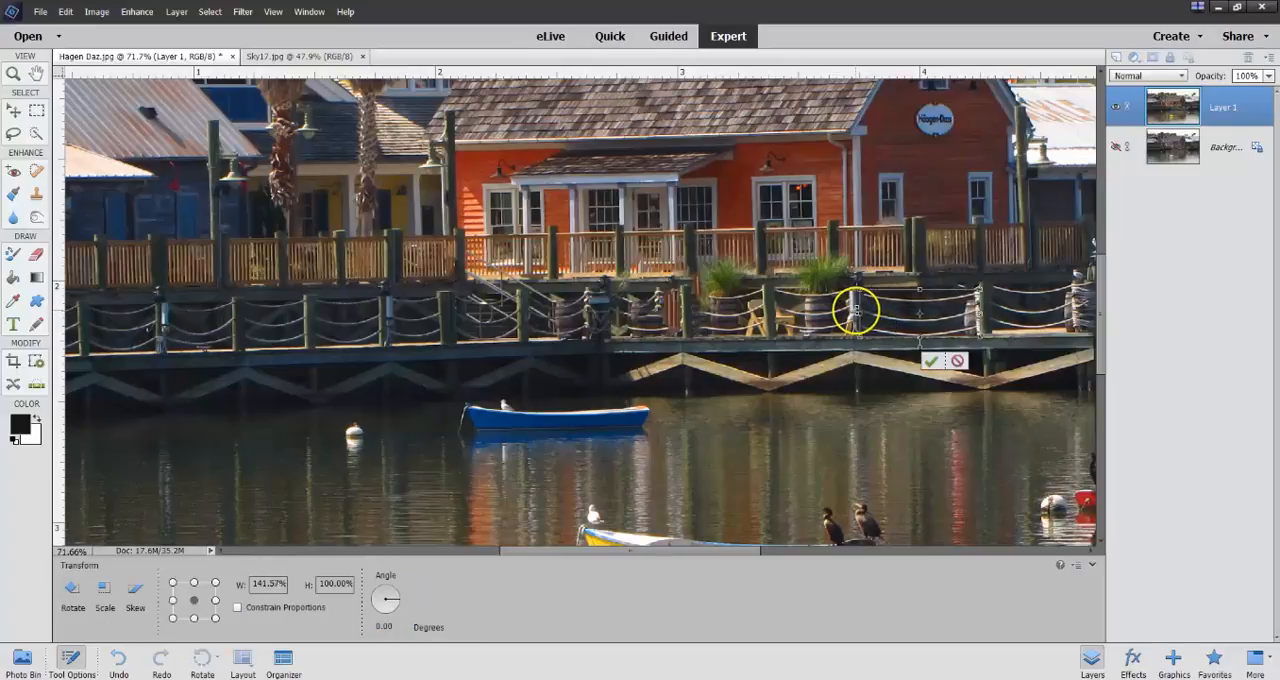
left_click(930, 362)
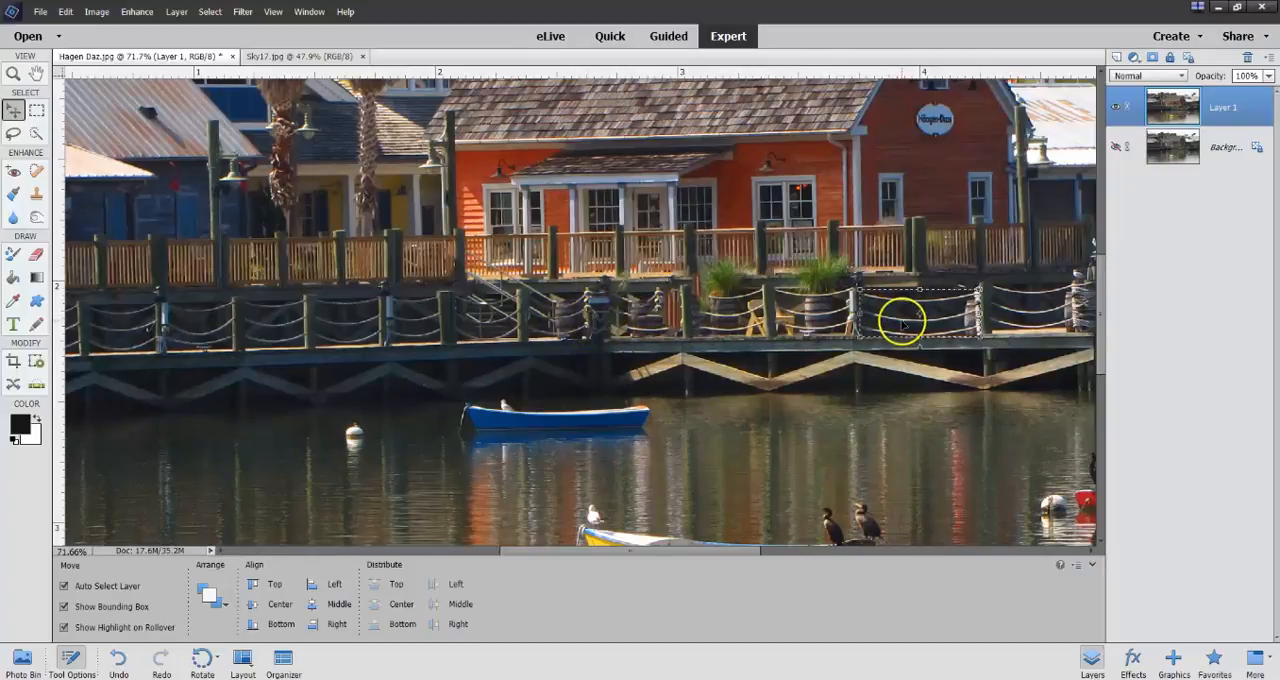
Copy the stretched railing patch over the damaged rope section below the shop entrance and narrow it to fit between the posts.
left_click_drag(903, 320, 635, 322)
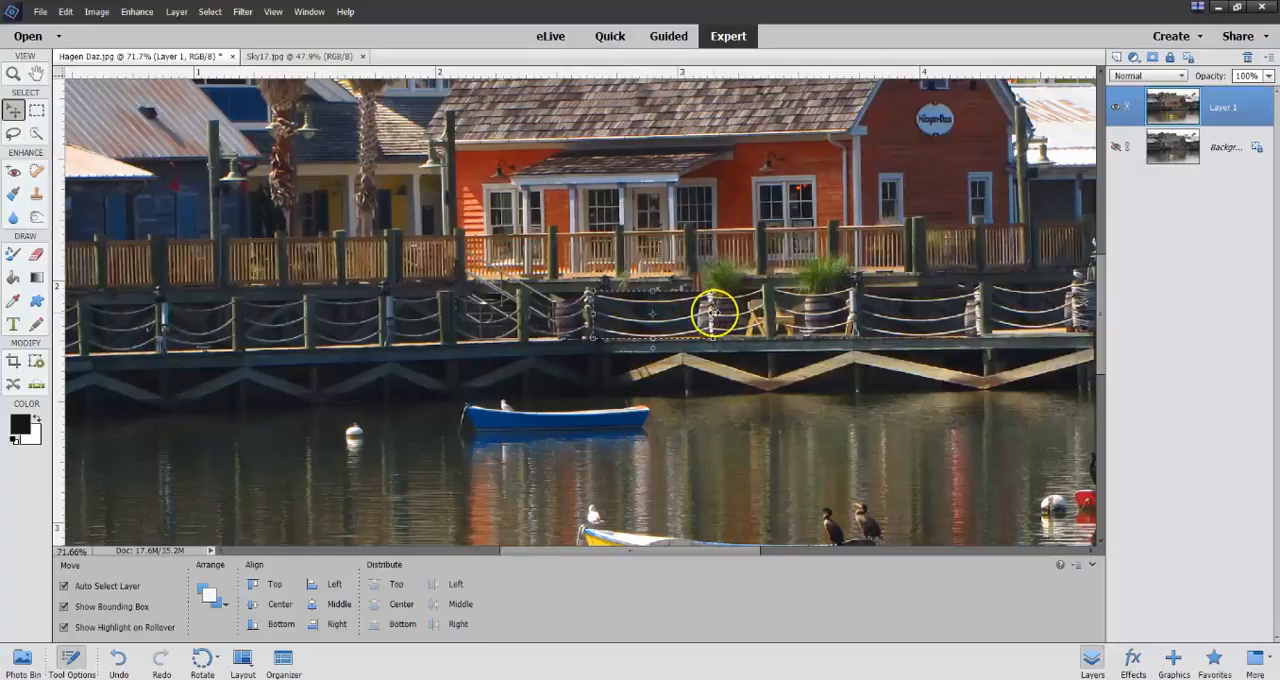
left_click_drag(711, 313, 700, 313)
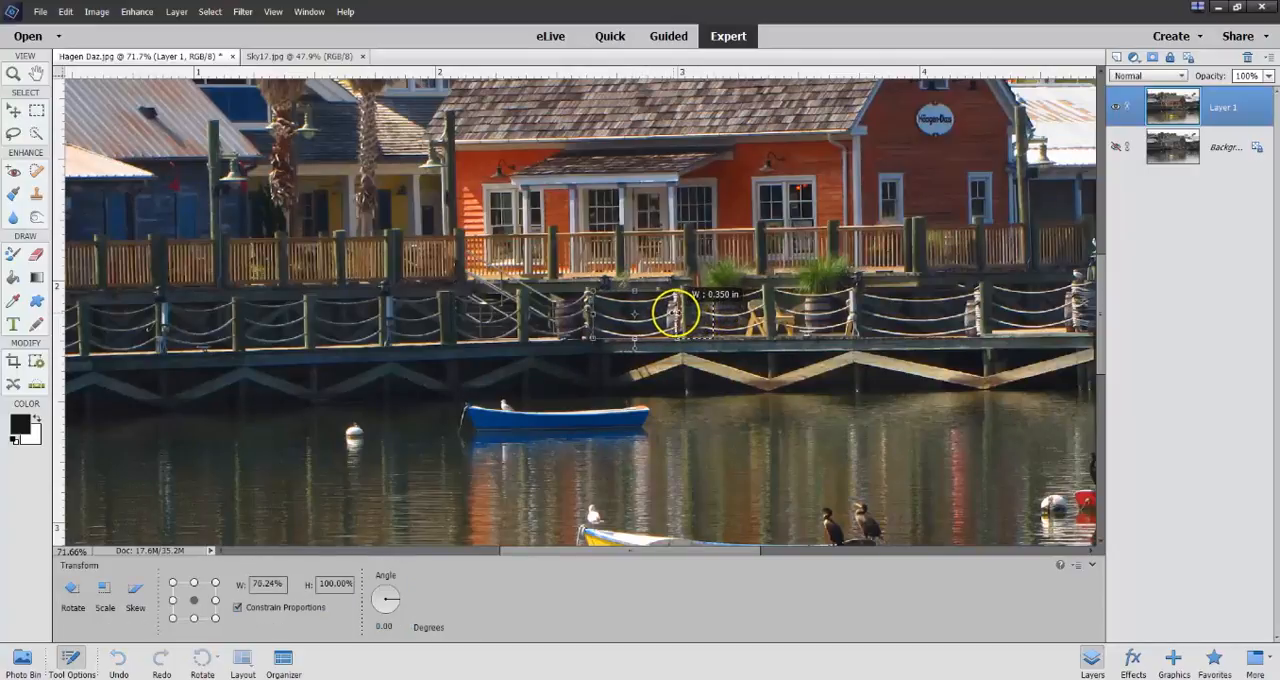
left_click_drag(679, 312, 670, 320)
left_click(628, 364)
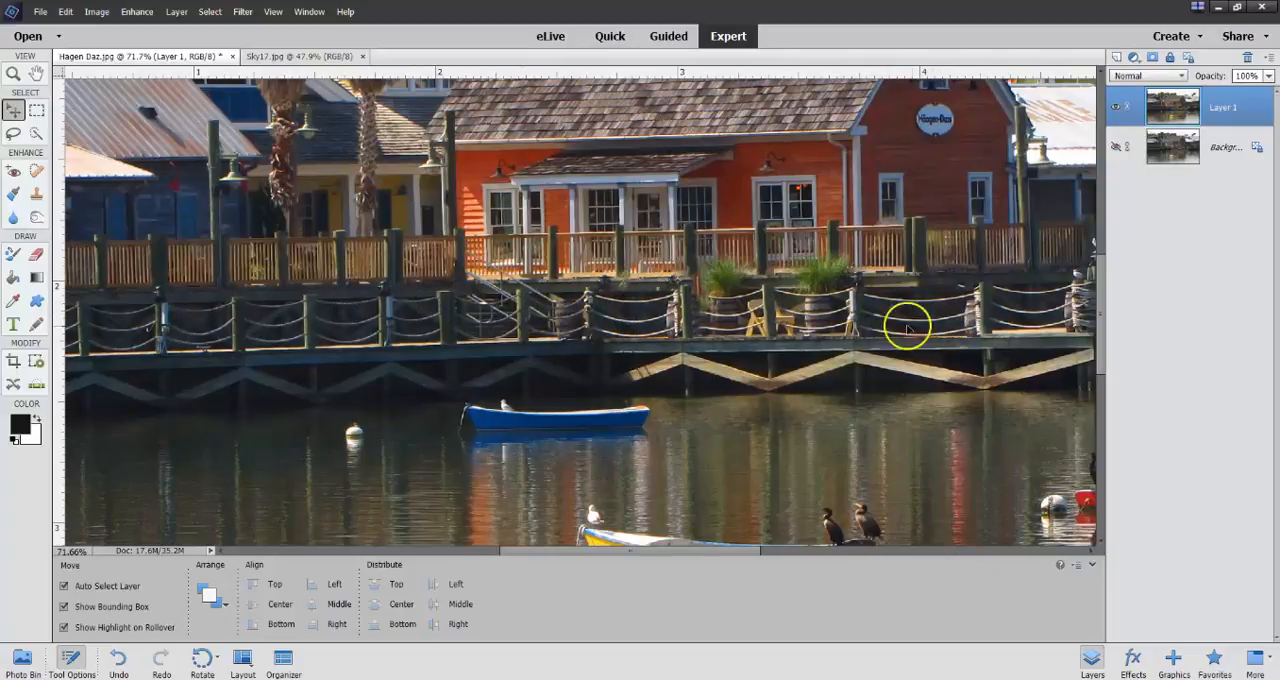
Select the white sky on Layer 1 with the Magic Wand at tolerance 40, delete it, and clear the selection.
key("ctrl+0")
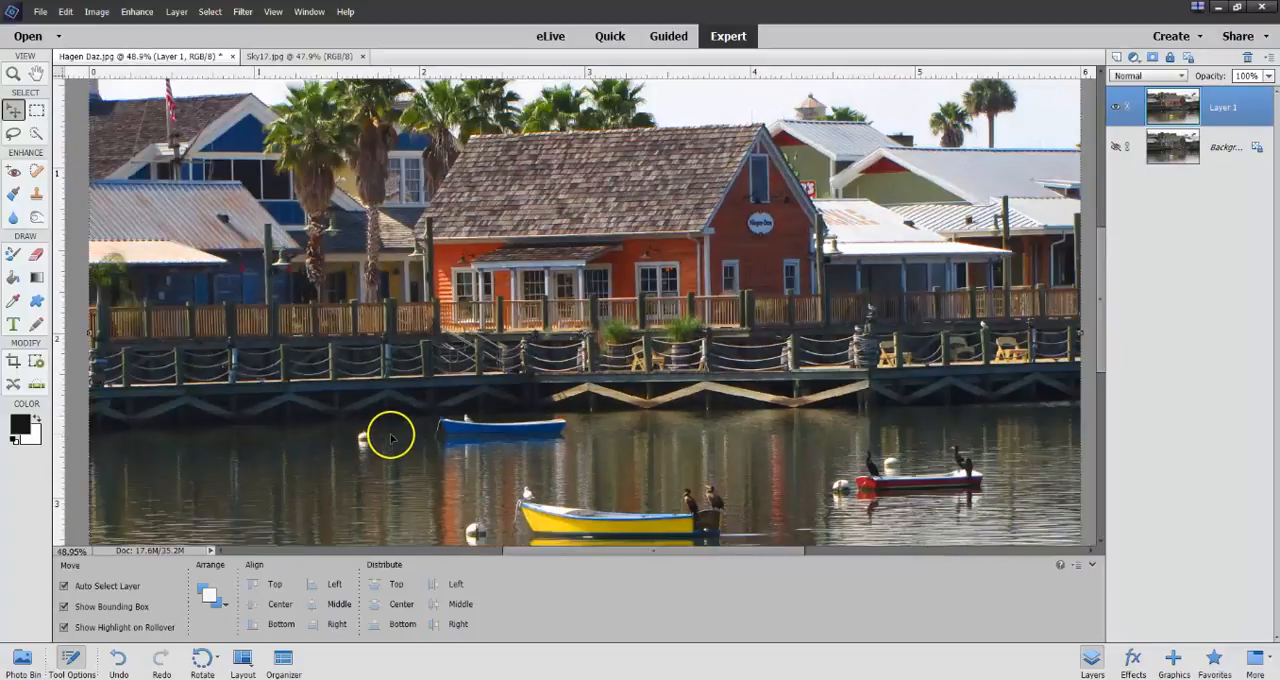
scroll(405, 425, "down", 2)
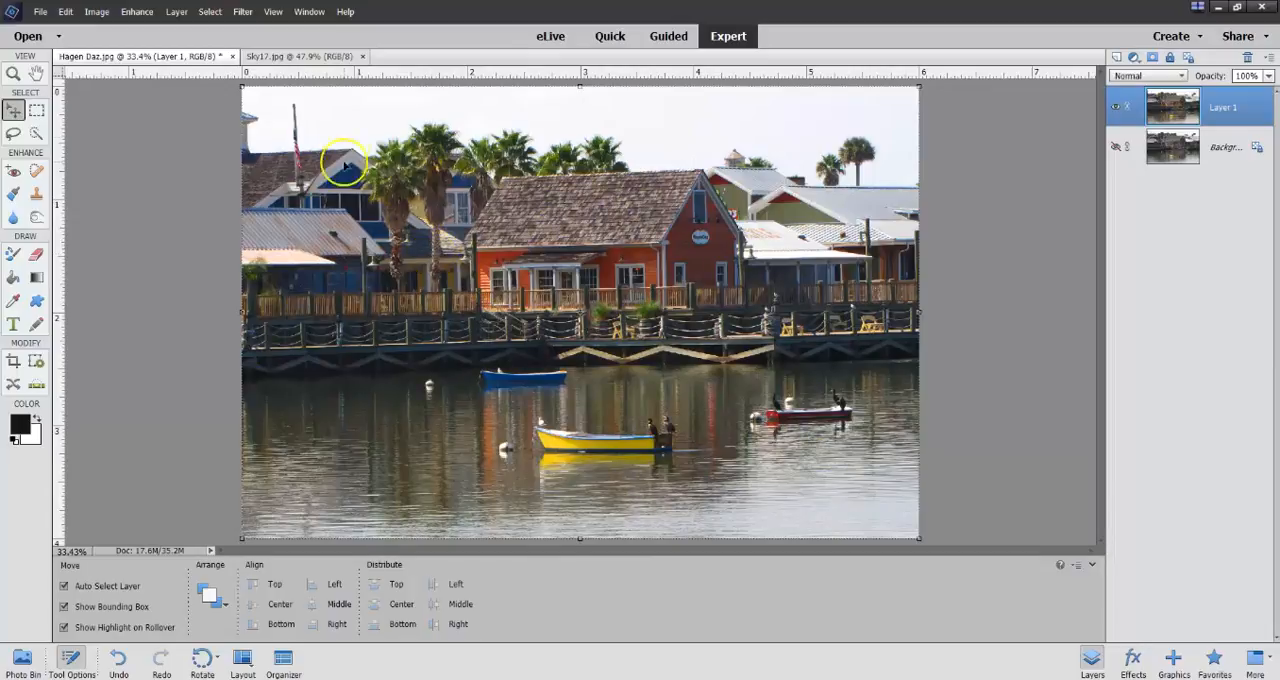
key("alt+bracketleft")
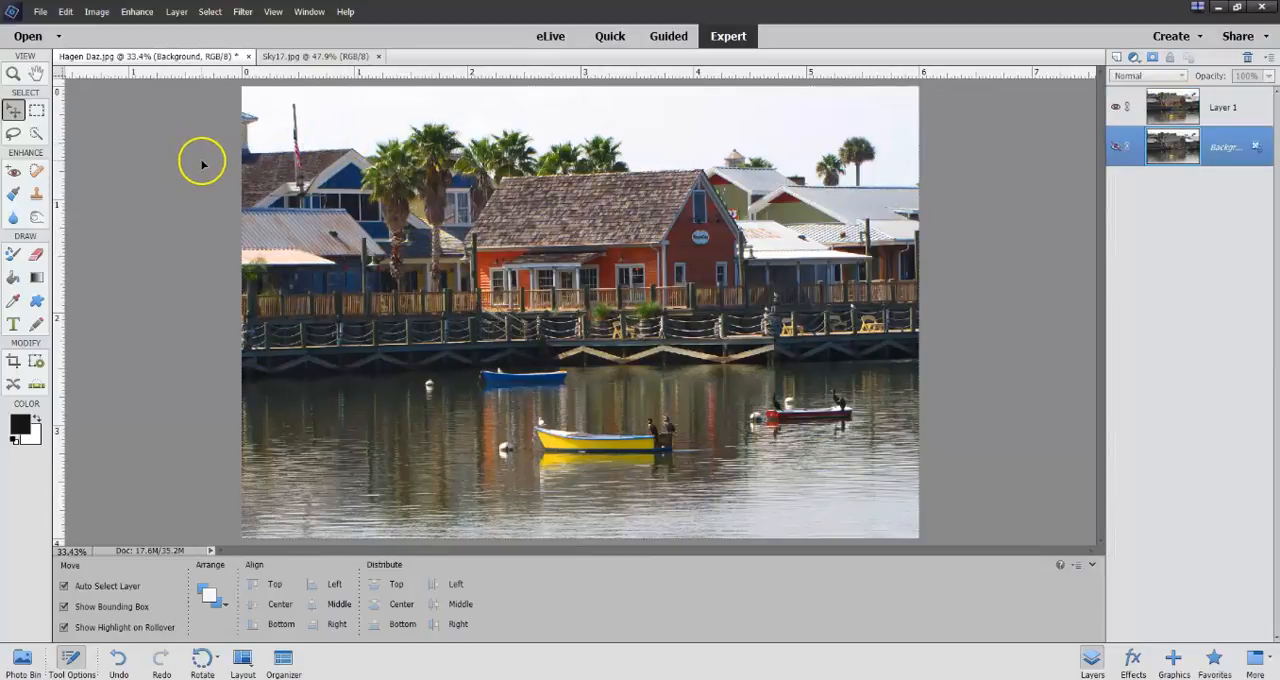
left_click(36, 134)
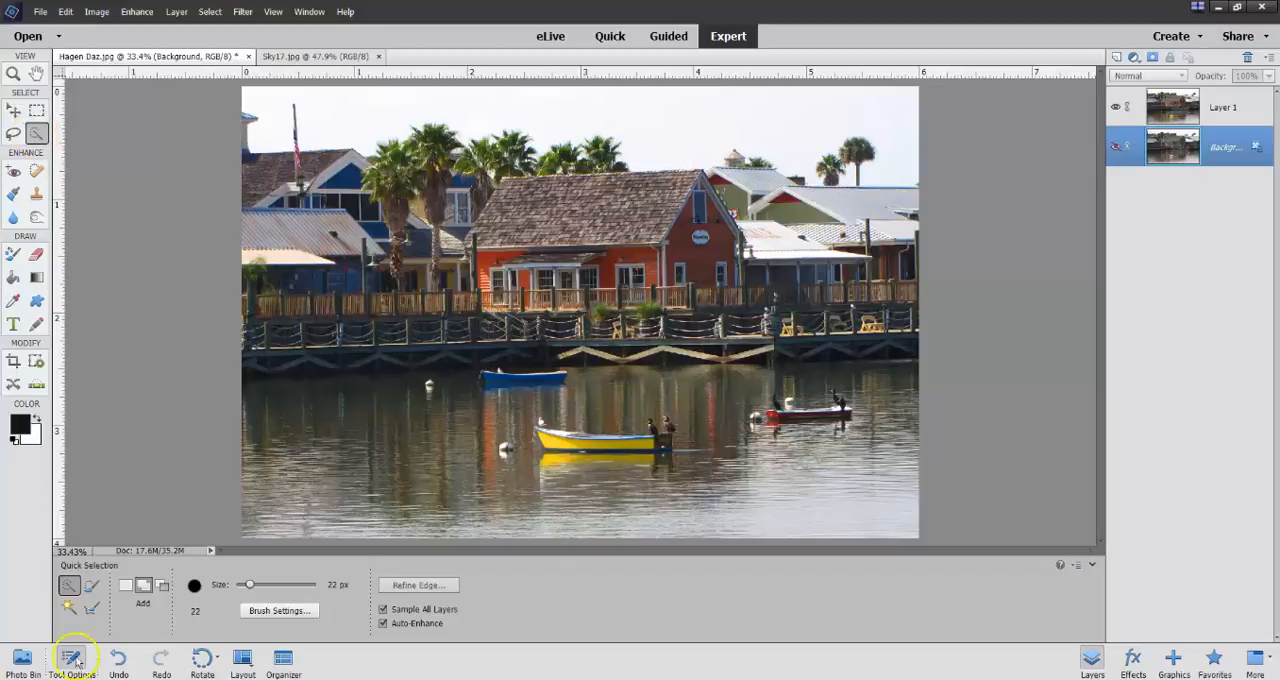
left_click(66, 610)
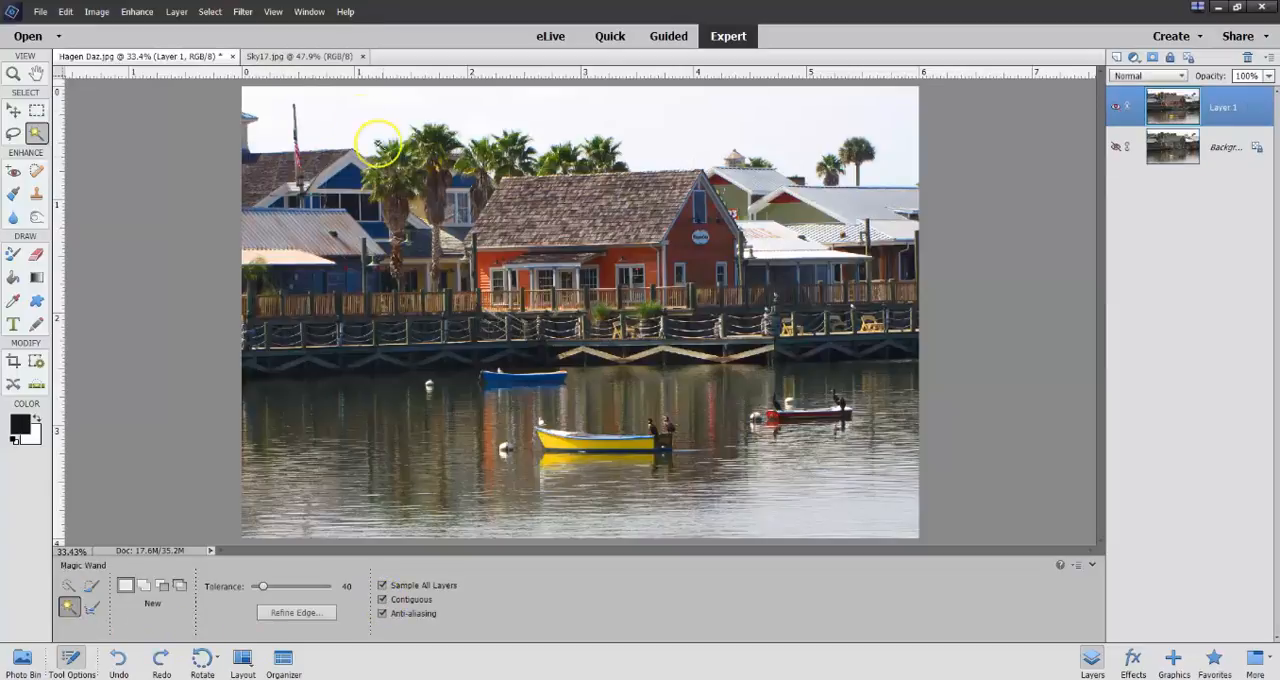
left_click(268, 135)
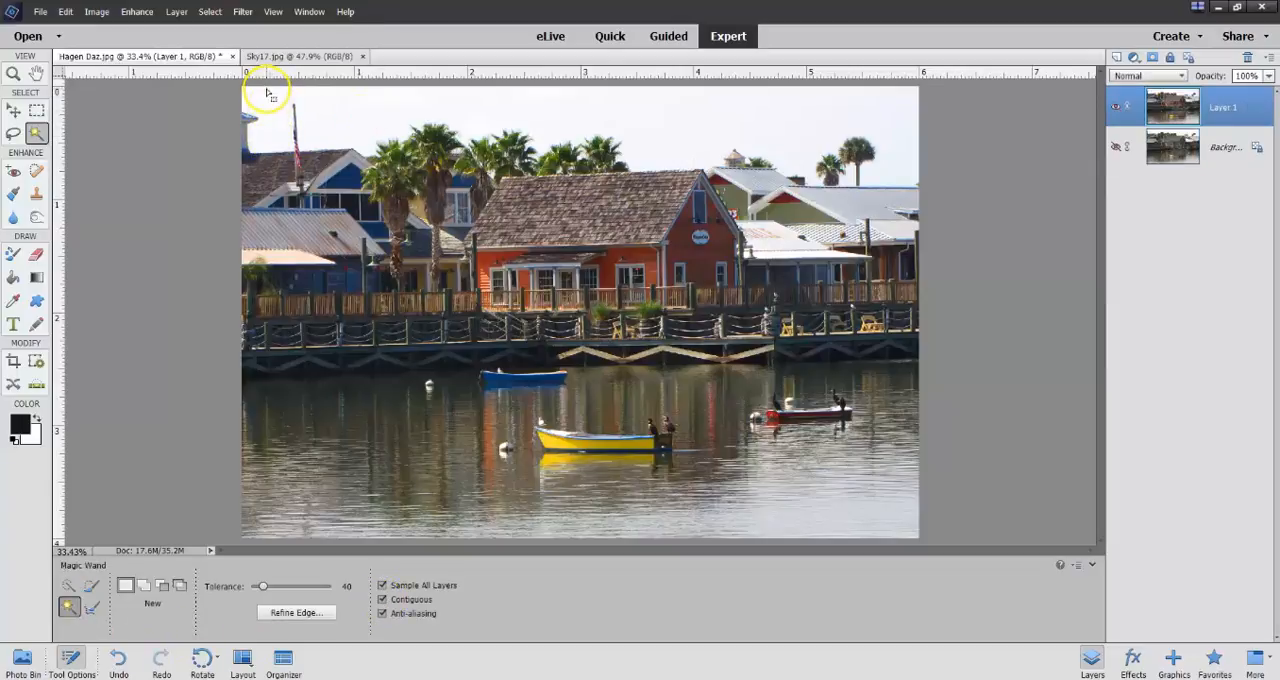
left_click(271, 98)
left_click(274, 102)
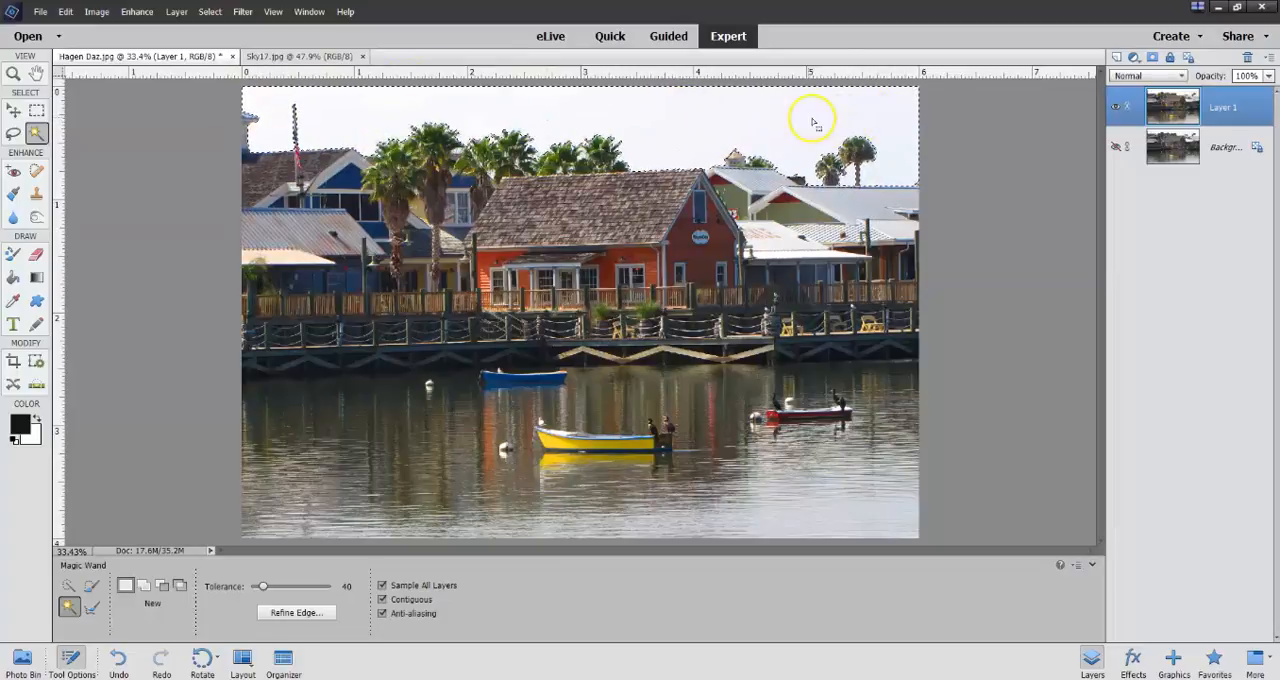
left_click(63, 13)
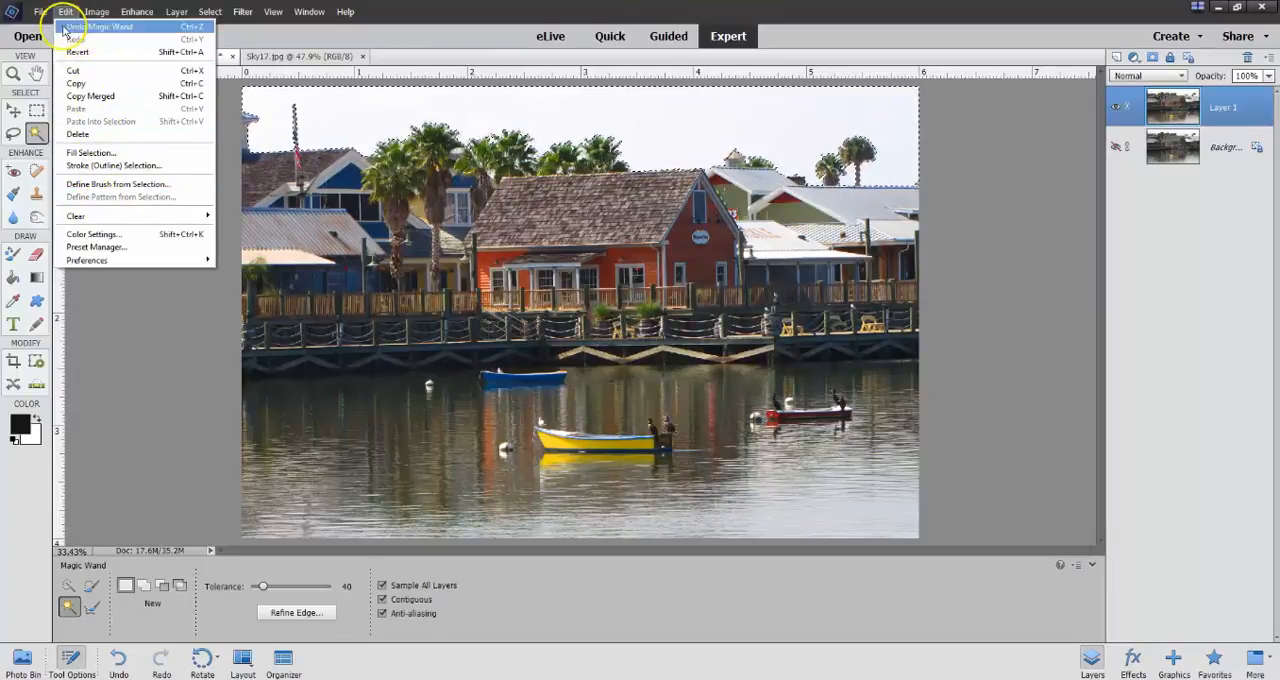
left_click(79, 135)
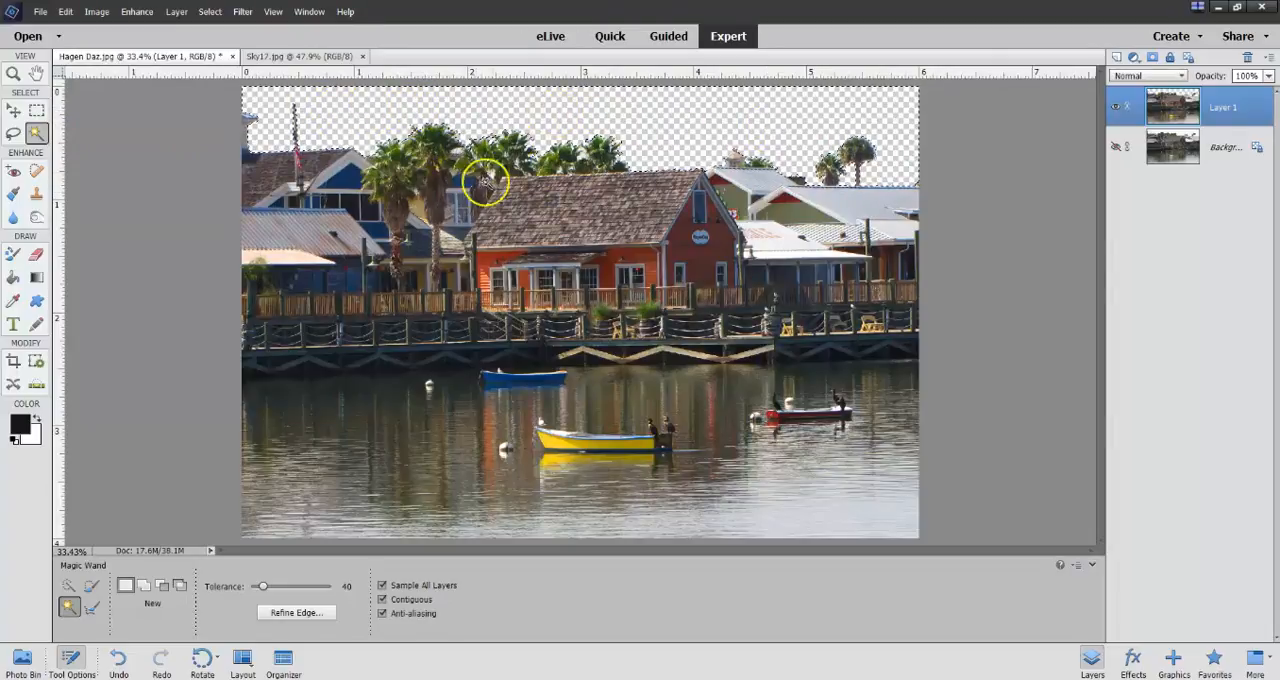
key("ctrl+d")
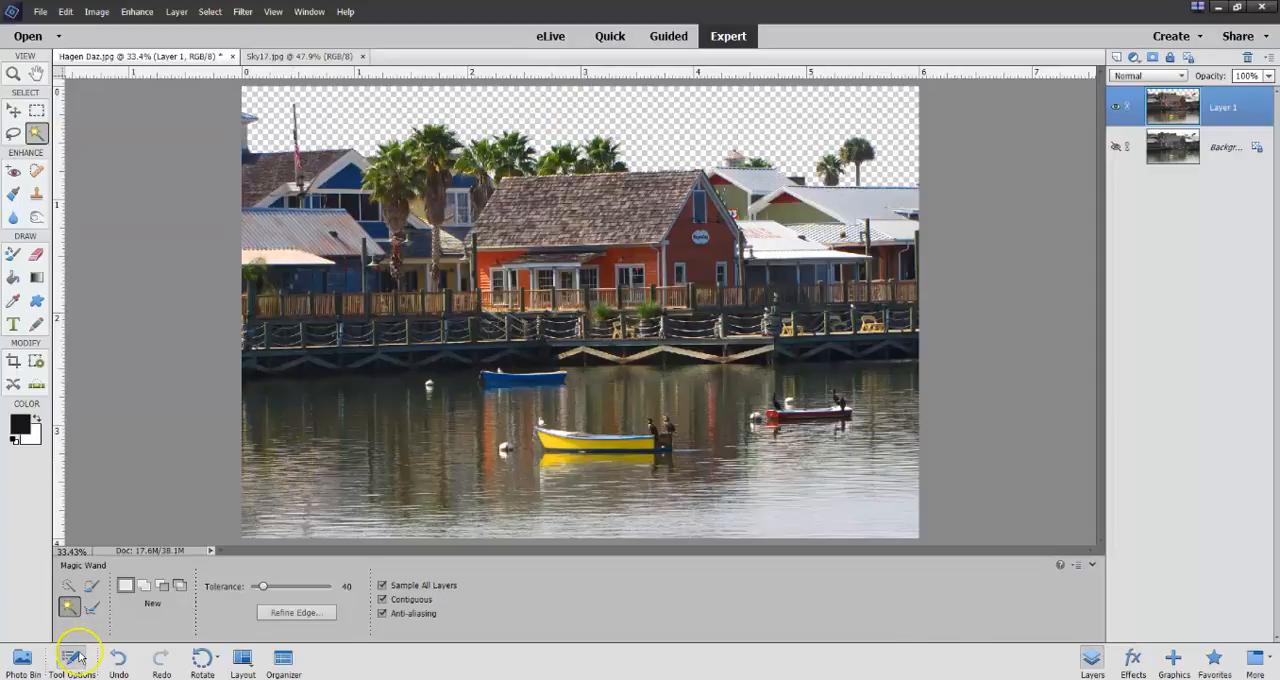
Add the Sky17.jpg photo to the Hagen Daz.jpg image as a new layer and move it up over the deleted sky area.
left_click(20, 660)
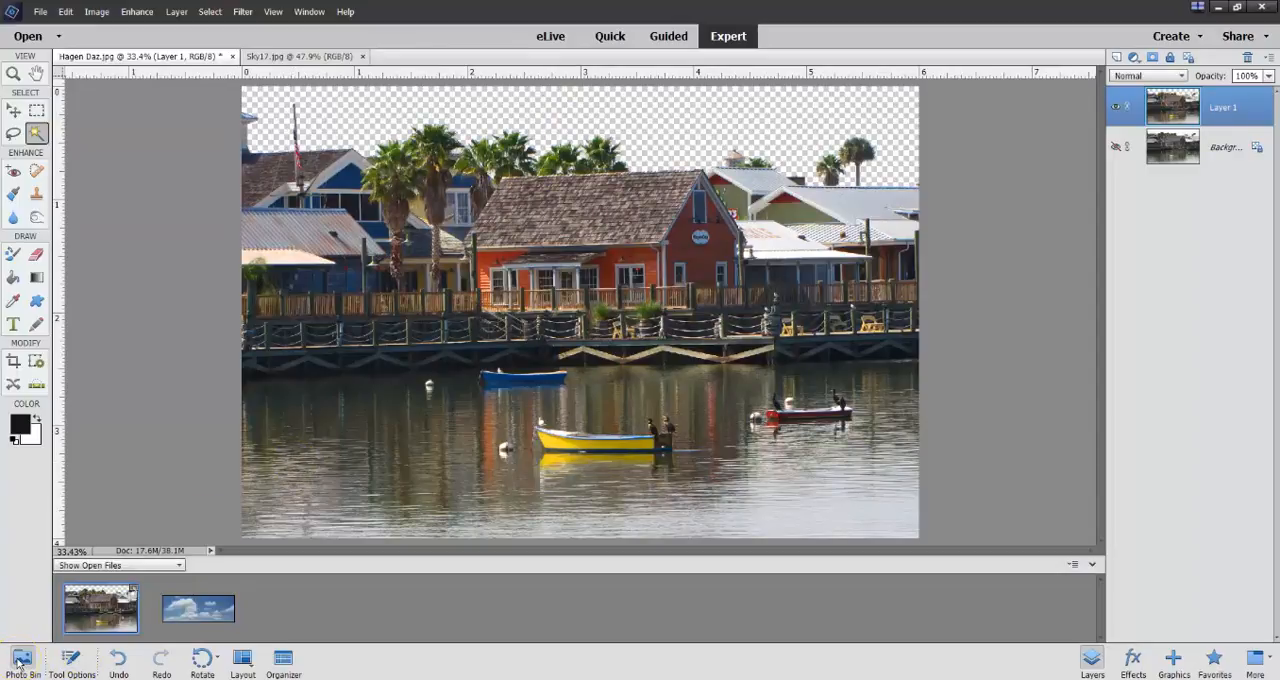
left_click(195, 612)
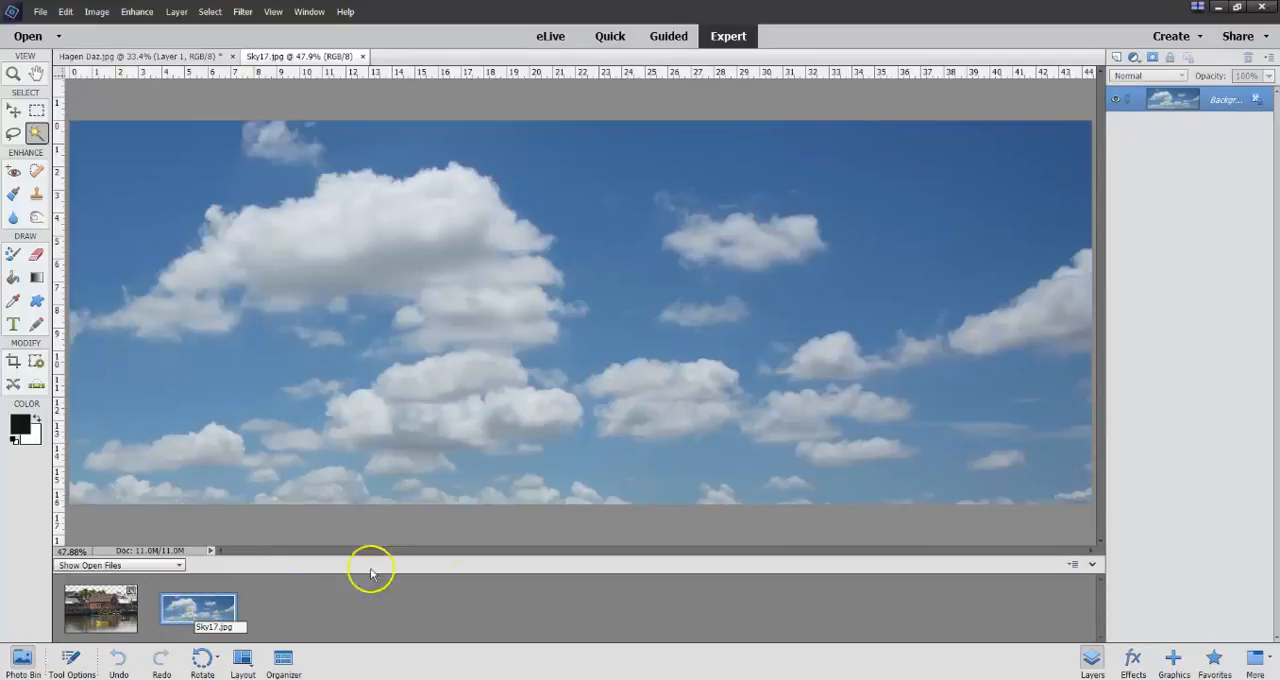
left_click(13, 110)
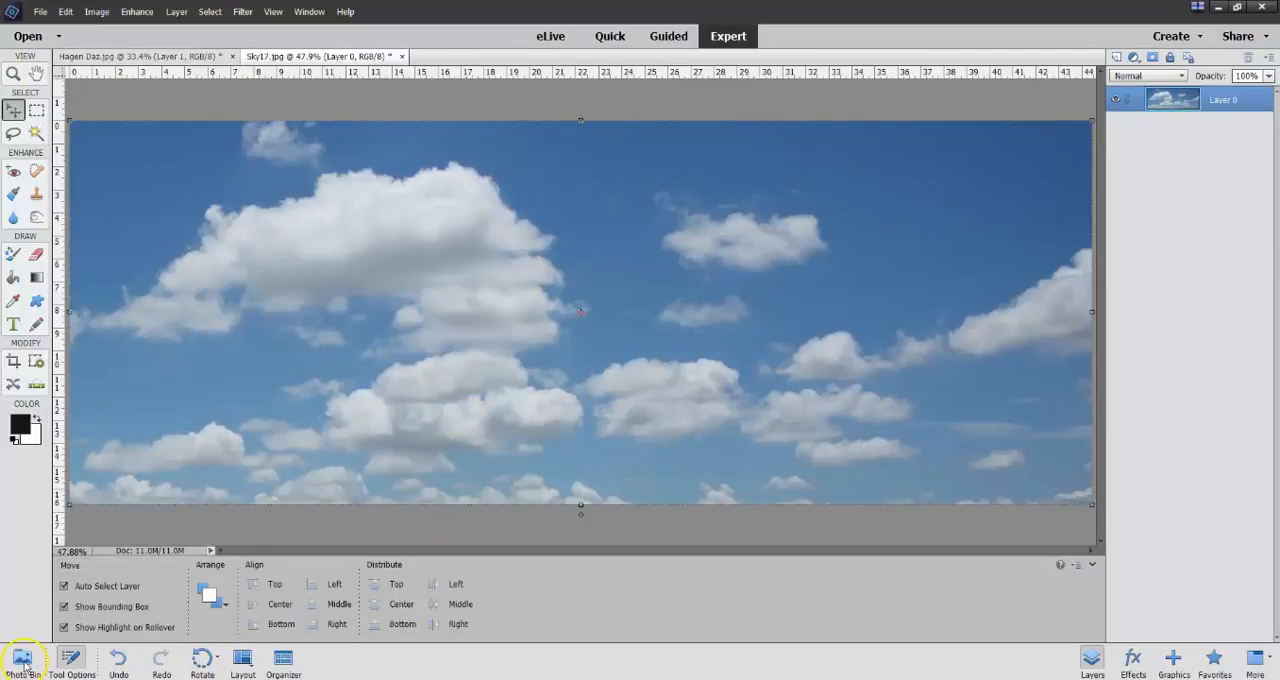
left_click(20, 660)
left_click_drag(110, 606, 557, 309)
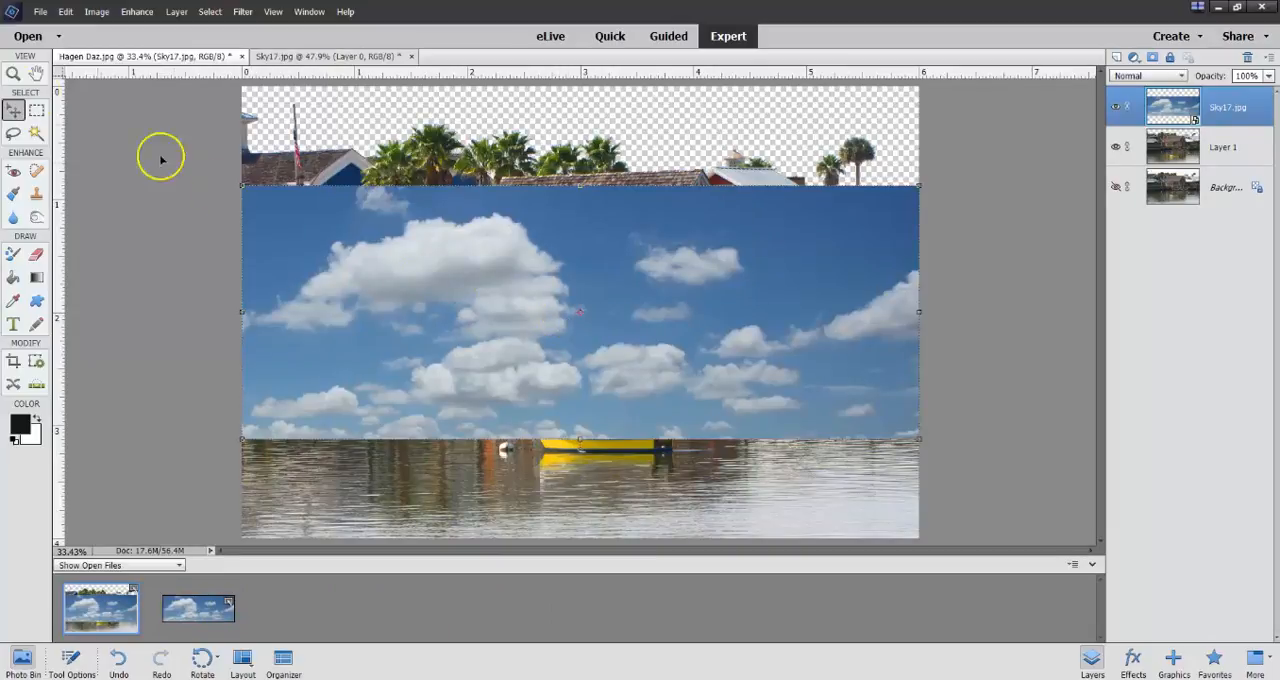
left_click(13, 110)
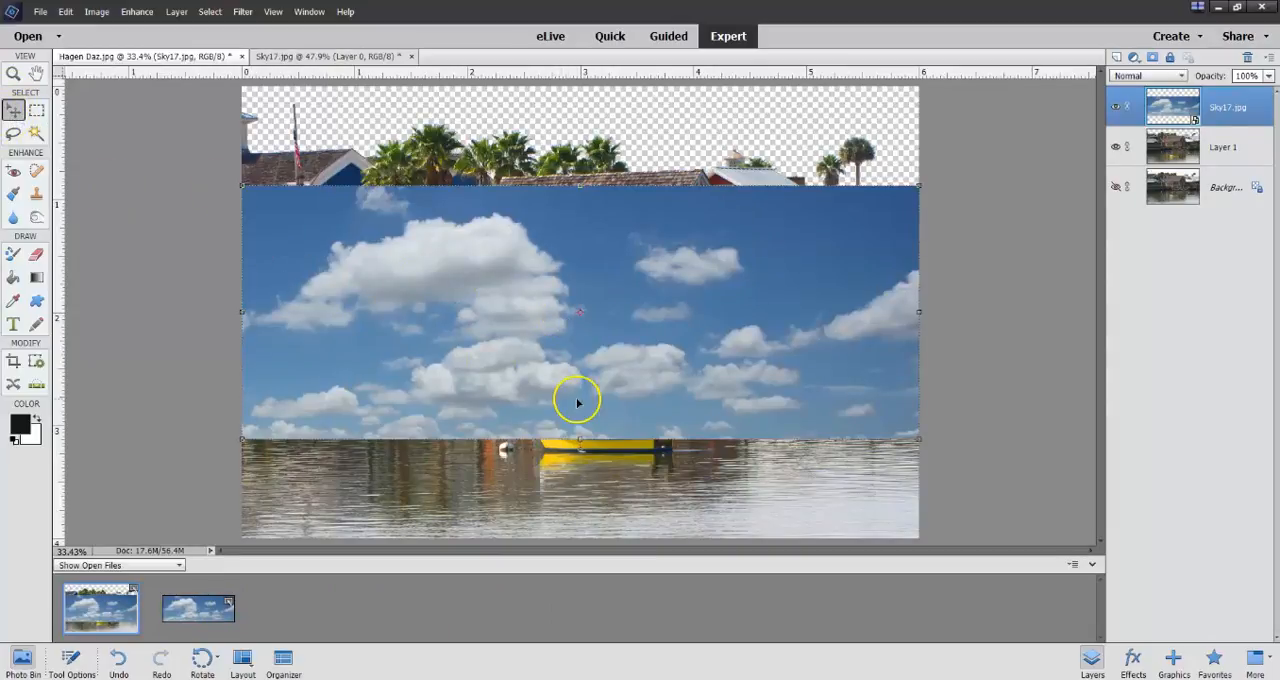
left_click_drag(577, 397, 585, 227)
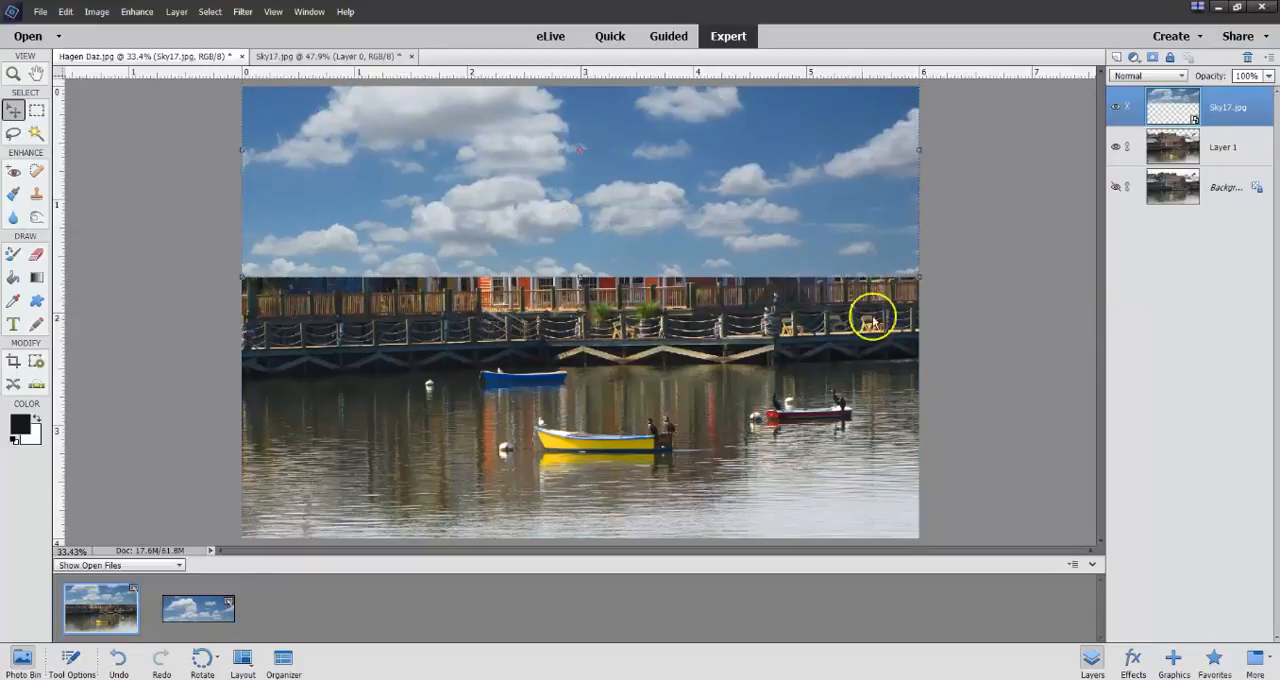
Move the Sky17.jpg layer beneath Layer 1 and leave the sky layer selected.
key("ctrl+t")
left_click(1025, 232)
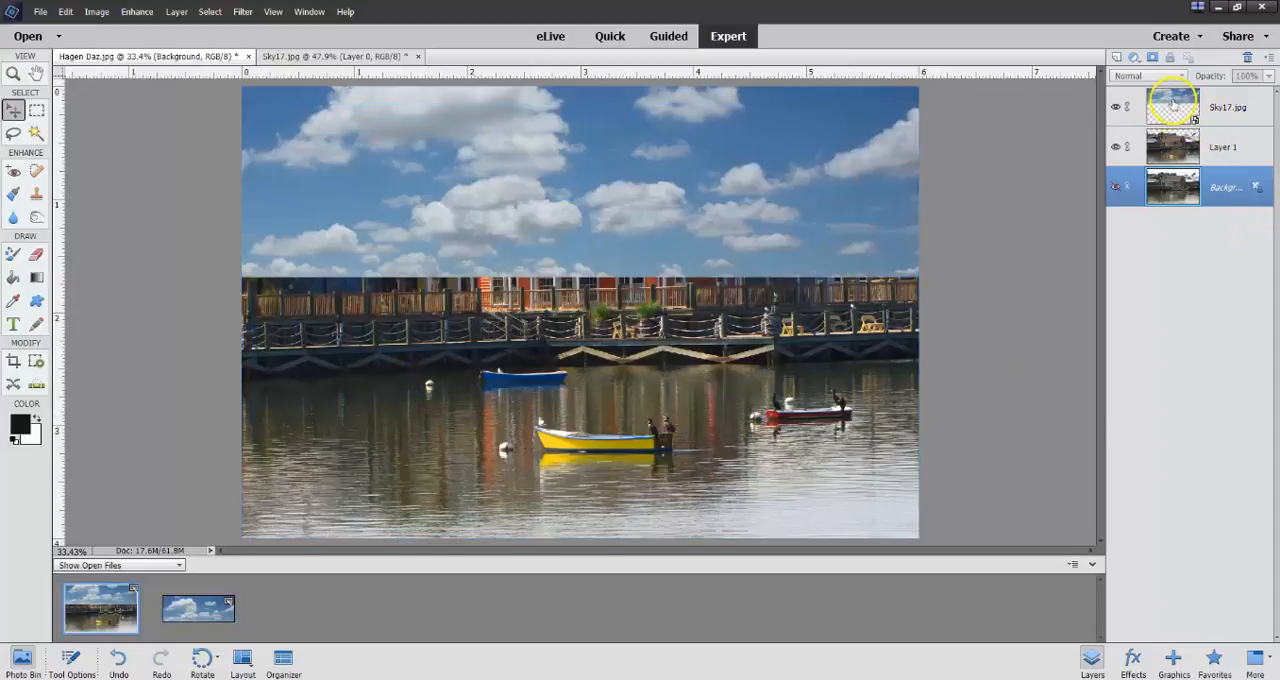
left_click_drag(1173, 103, 1172, 152)
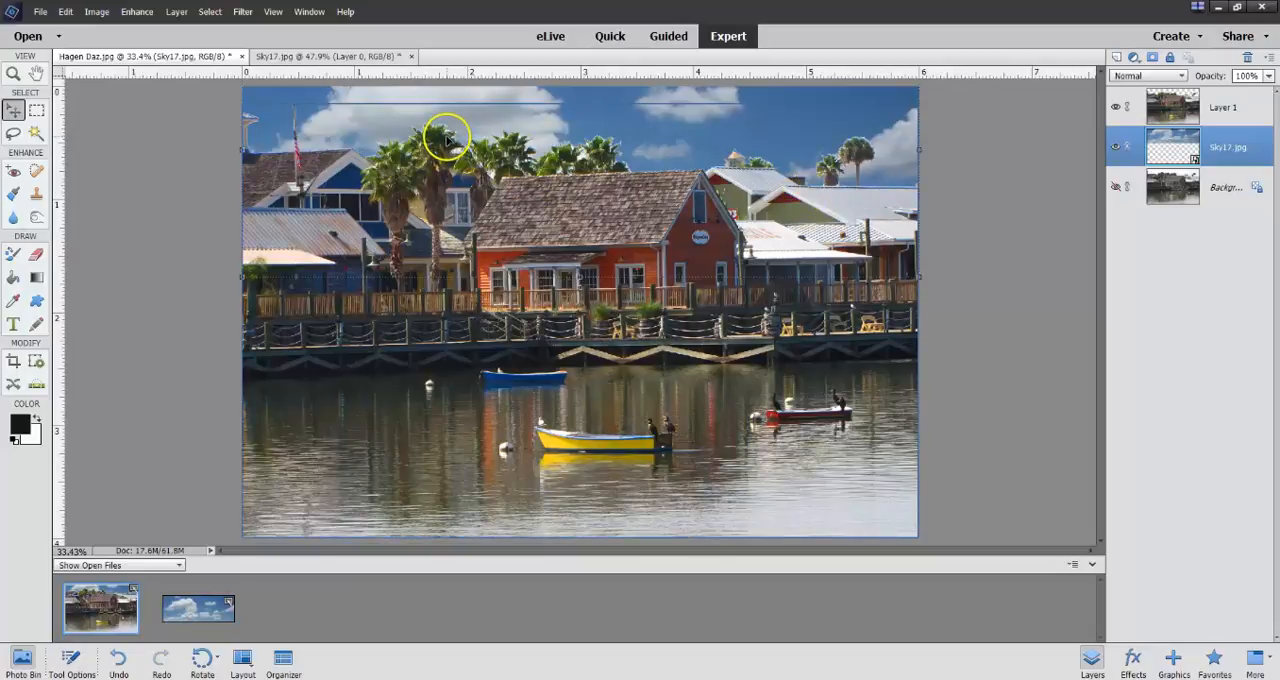
left_click(165, 220)
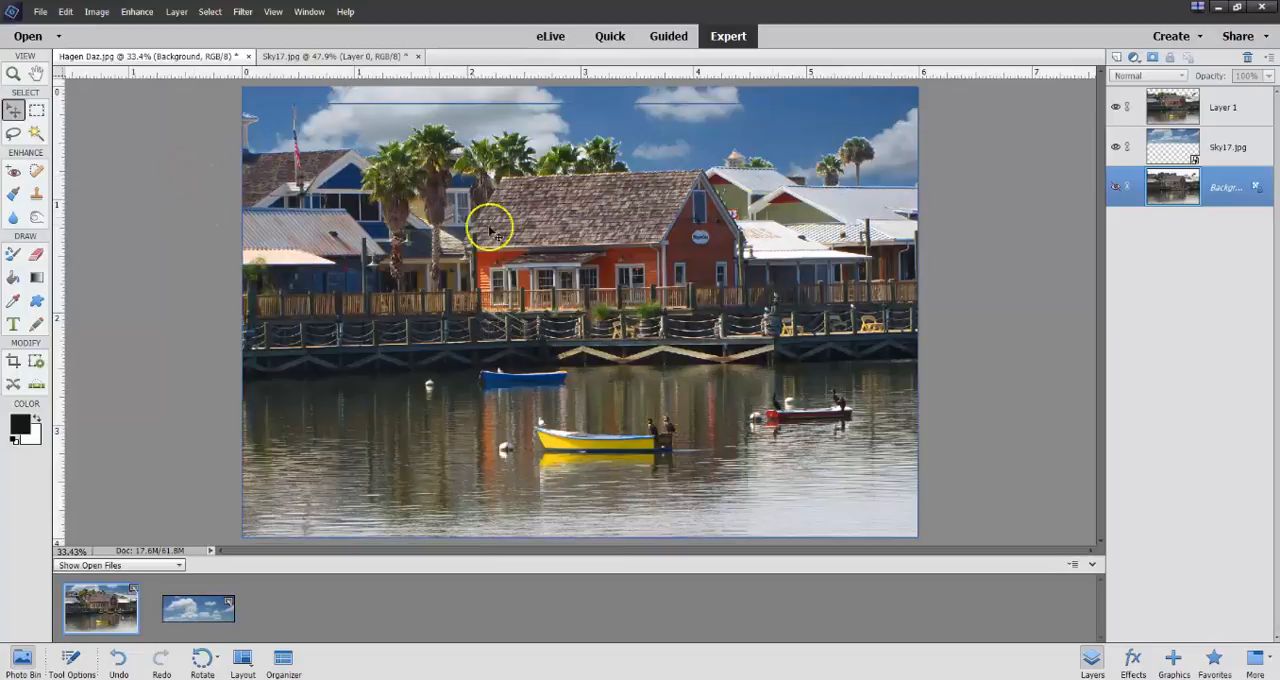
left_click(1227, 152)
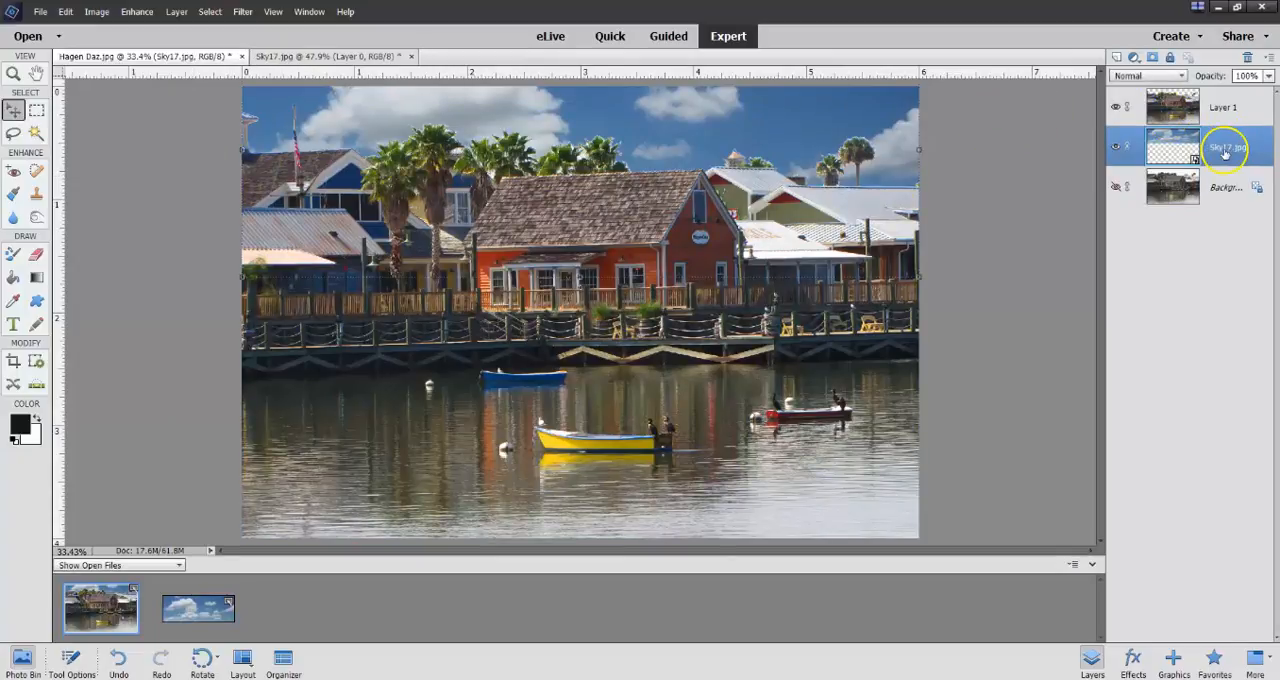
Shift the Layer 1 waterfront image down slightly with the Move tool.
left_click(13, 110)
left_click(628, 203)
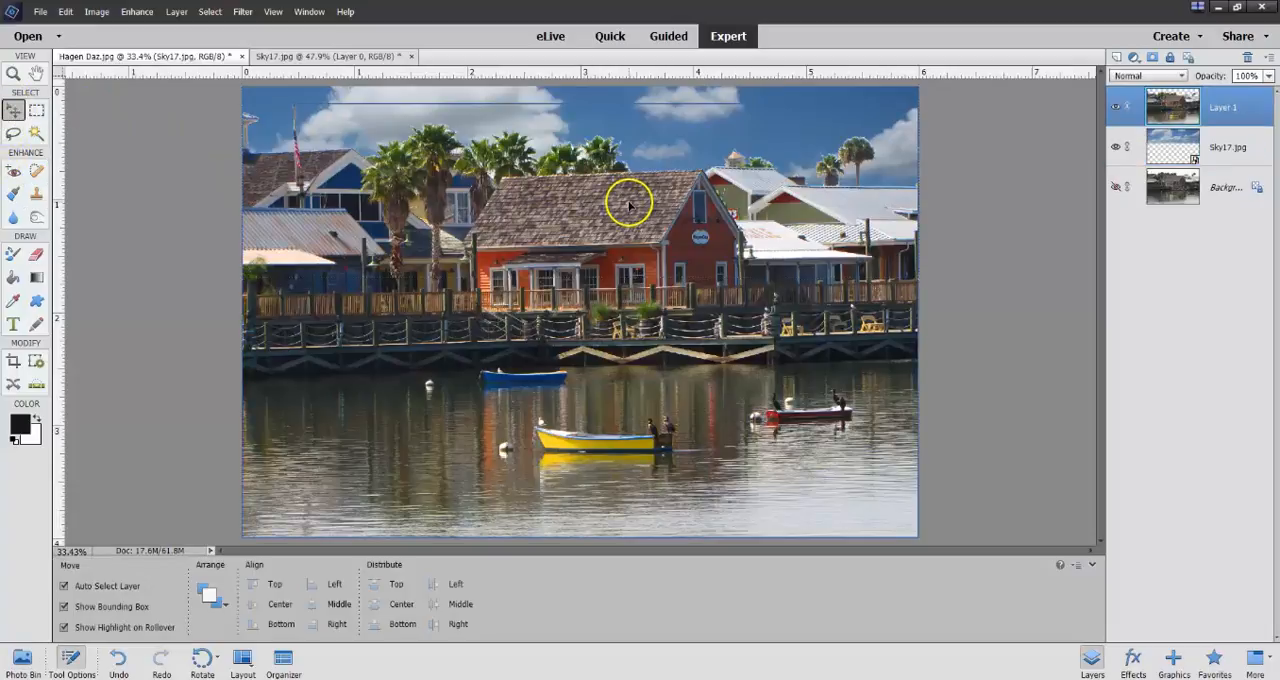
mouse_move(628, 203)
left_mouse_down()
mouse_move(631, 173)
mouse_move(614, 200)
mouse_move(632, 208)
left_mouse_up()
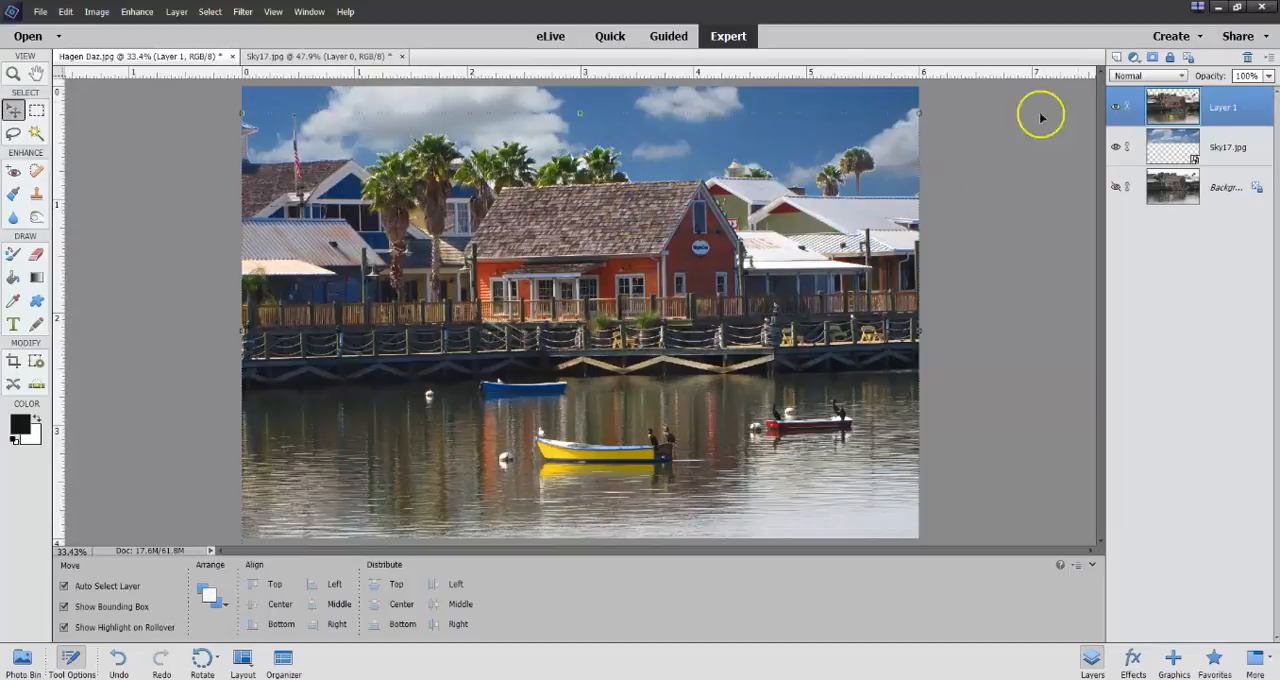
Move the Sky17.jpg layer upward so its lower clouds sit behind the rooftops and palm trees.
left_click(1216, 147)
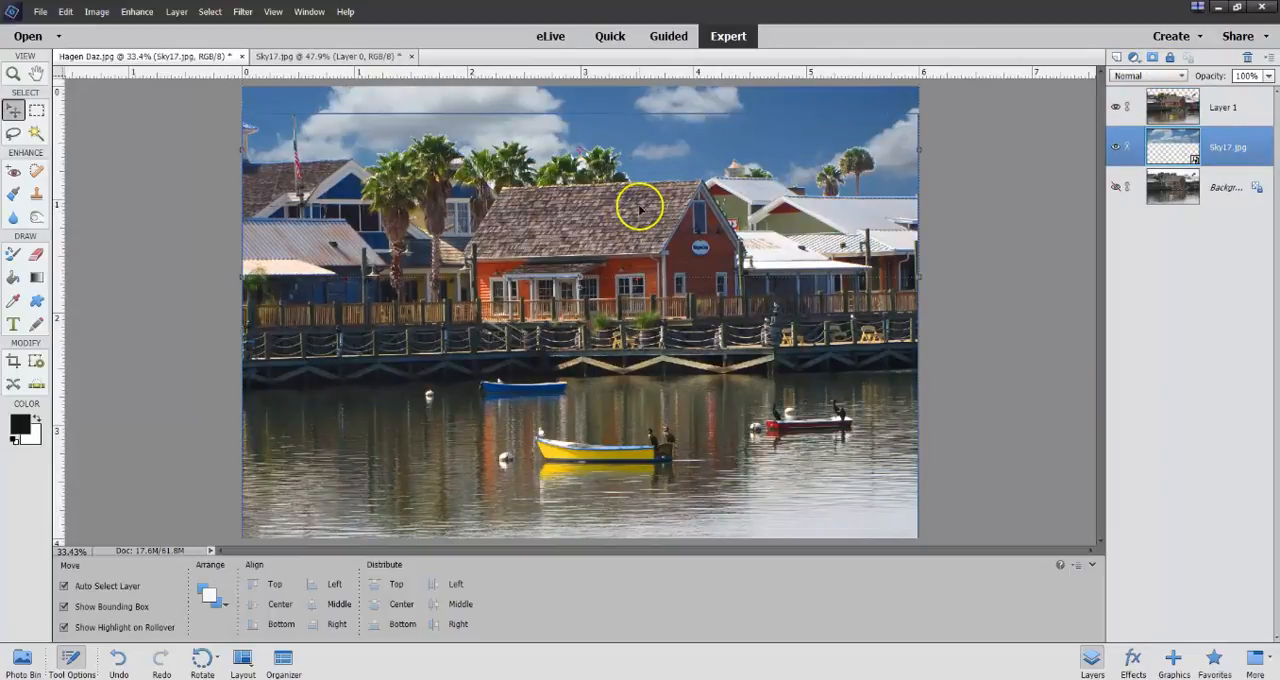
left_click_drag(654, 169, 671, 84)
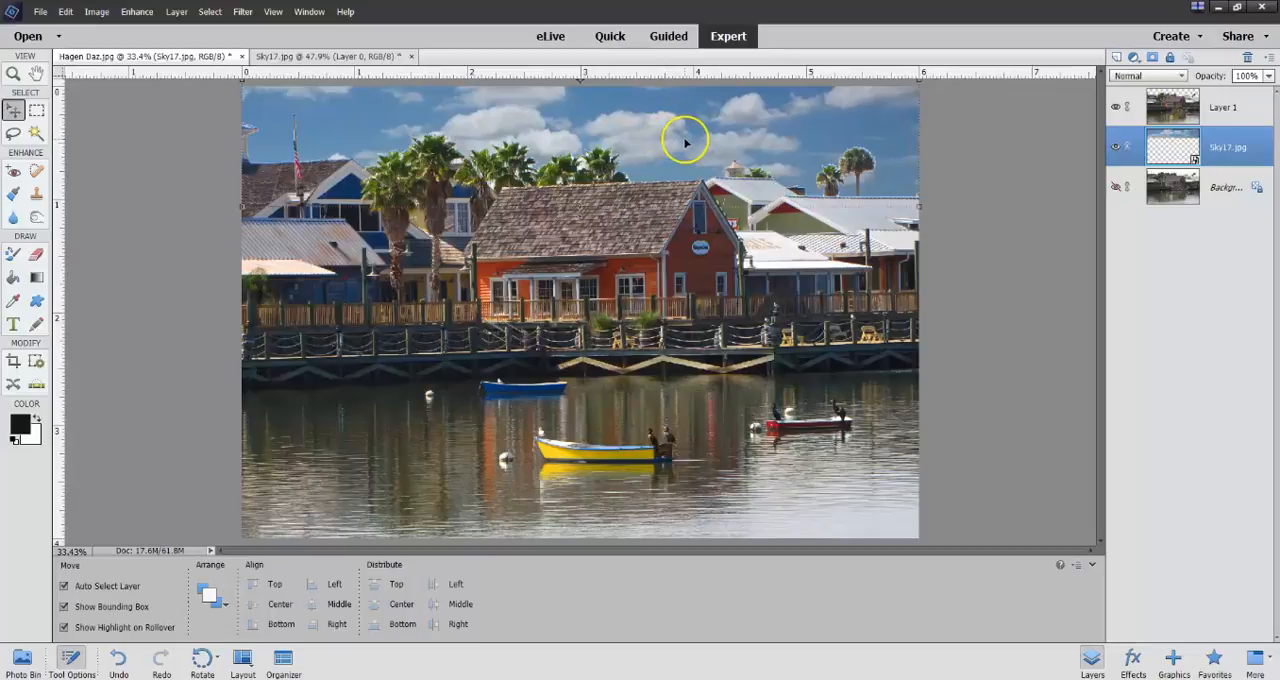
left_click(951, 176)
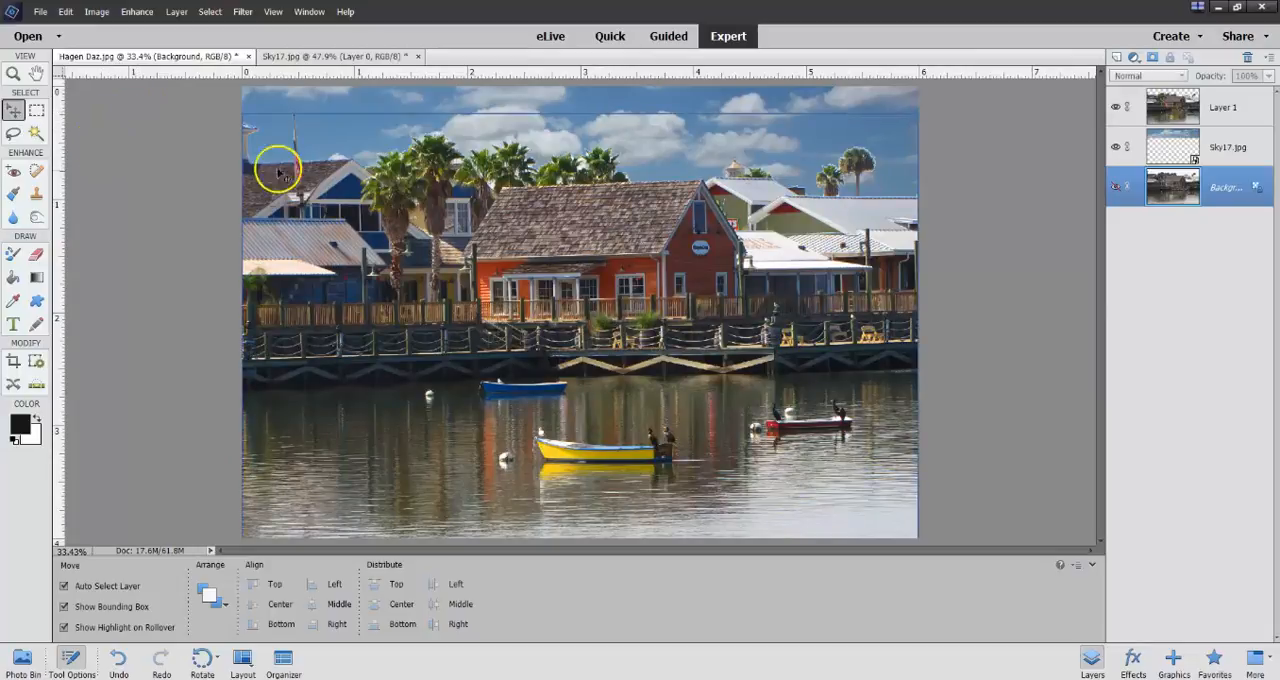
Select the orange shop building and its roof with the Quick Selection tool, trimming stray areas from the selection.
left_click(35, 134)
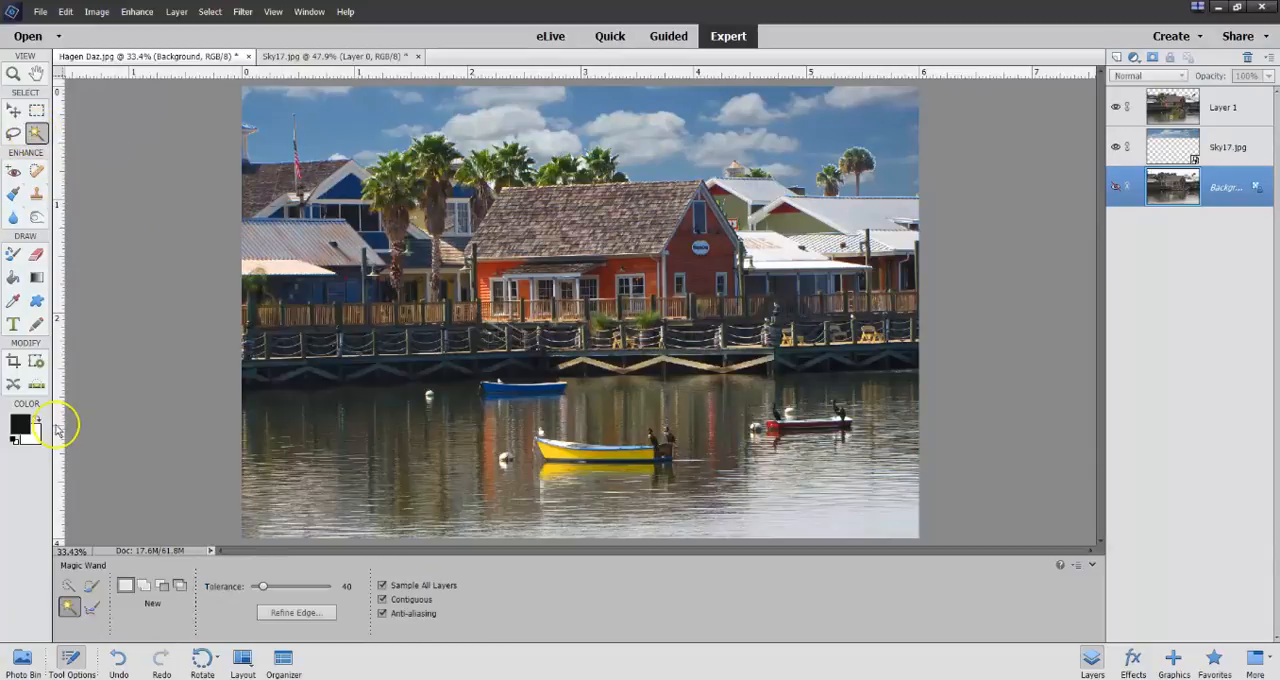
left_click(72, 588)
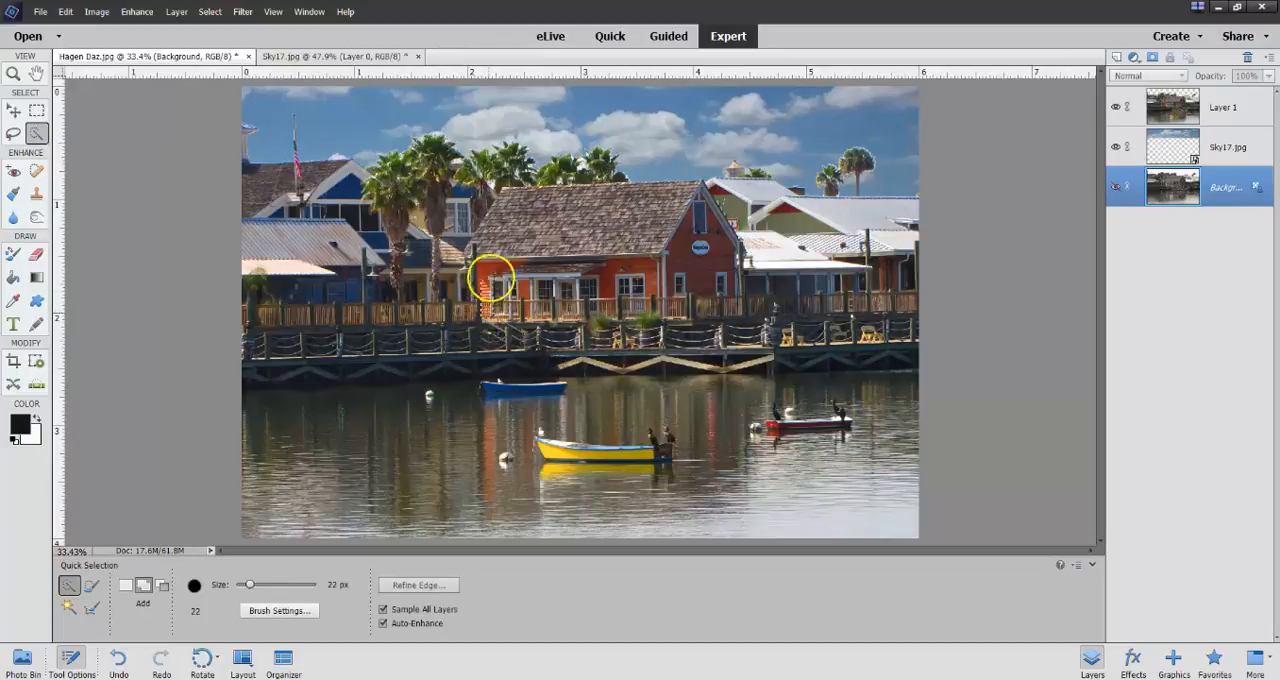
mouse_move(491, 238)
left_mouse_down()
mouse_move(497, 209)
mouse_move(663, 214)
mouse_move(693, 197)
mouse_move(714, 266)
mouse_move(710, 308)
mouse_move(500, 296)
mouse_move(580, 331)
mouse_move(736, 333)
mouse_move(548, 331)
left_mouse_up()
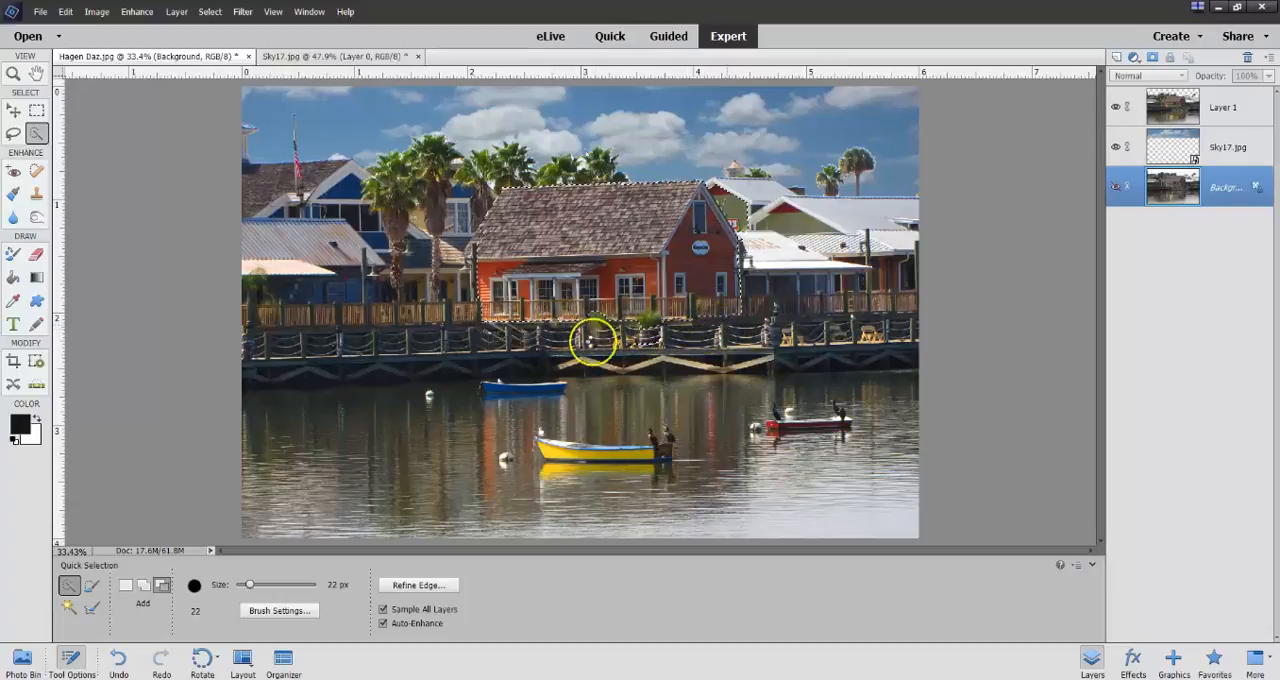
key("alt")
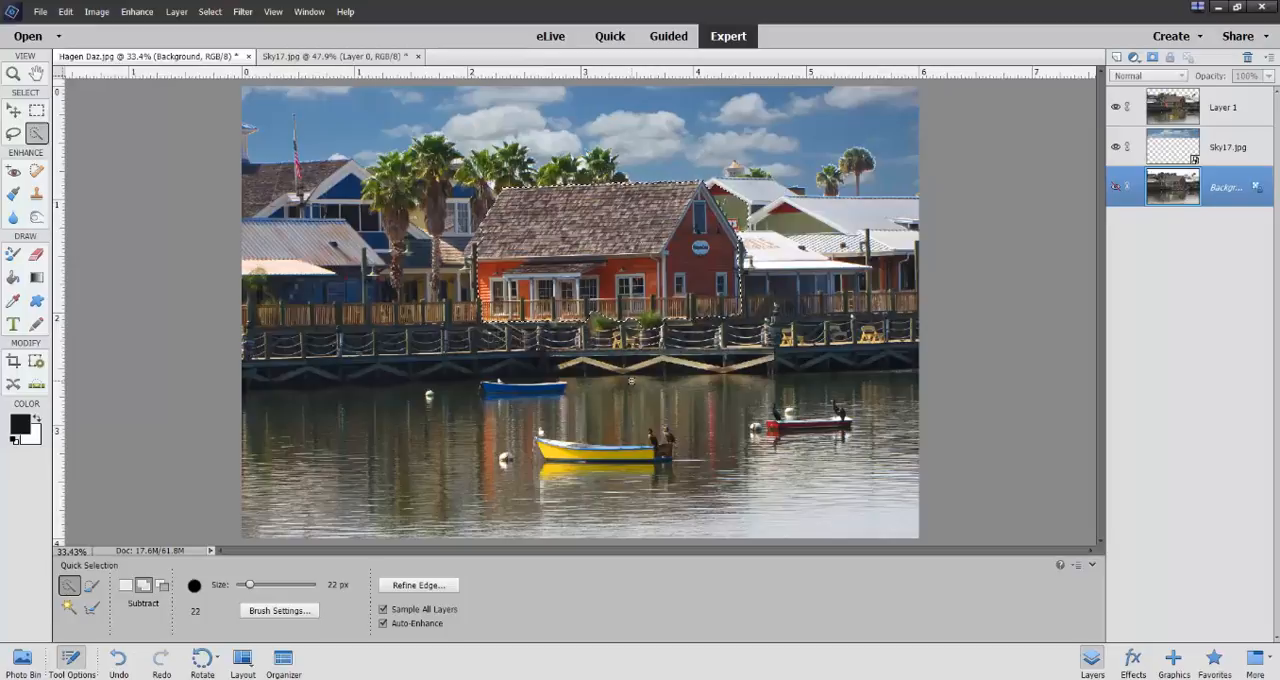
Copy the selected shop from Layer 1 onto a new layer and check the cutout with Layer 1 and Sky17.jpg temporarily hidden.
left_click(610, 38)
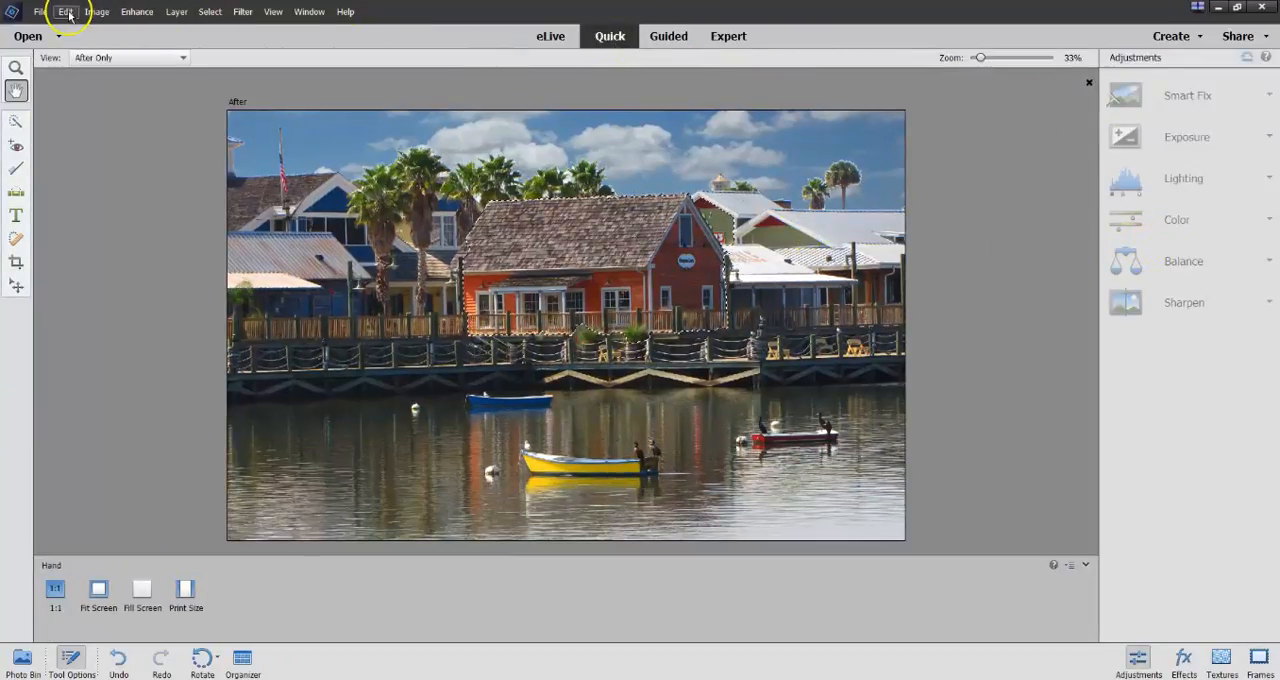
left_click(722, 38)
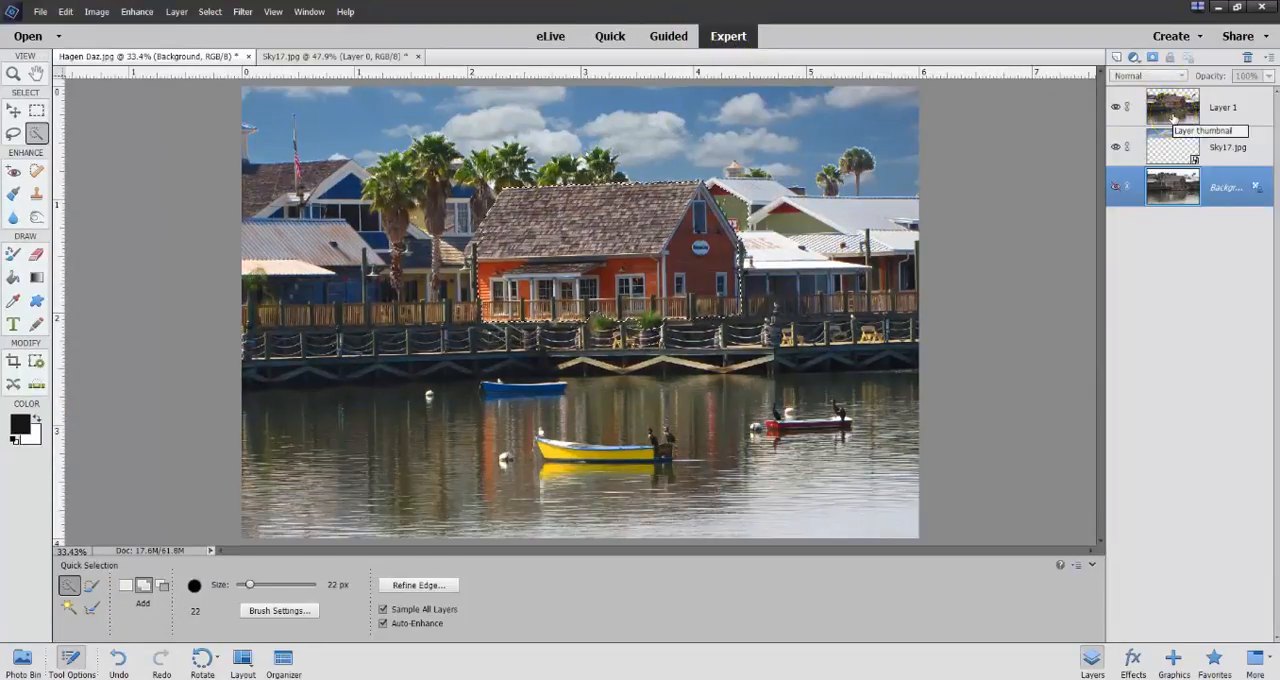
left_click(1173, 118)
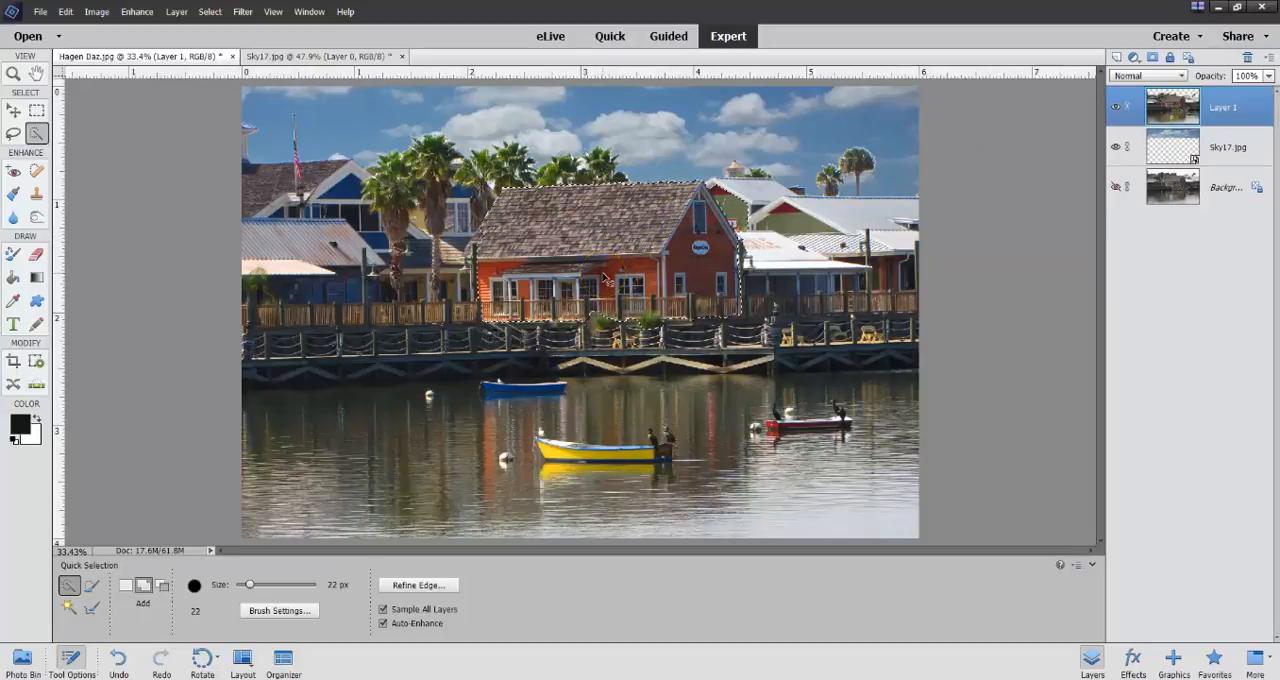
key("ctrl+j")
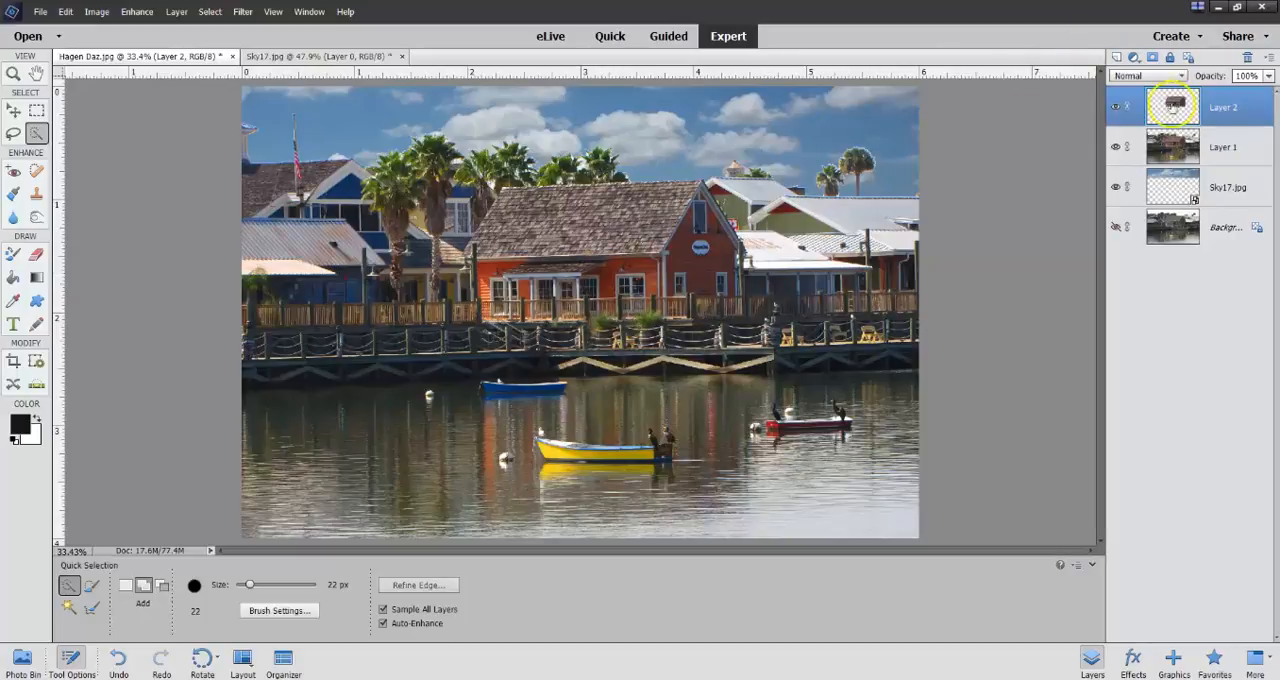
left_click(1116, 147)
left_click(1116, 188)
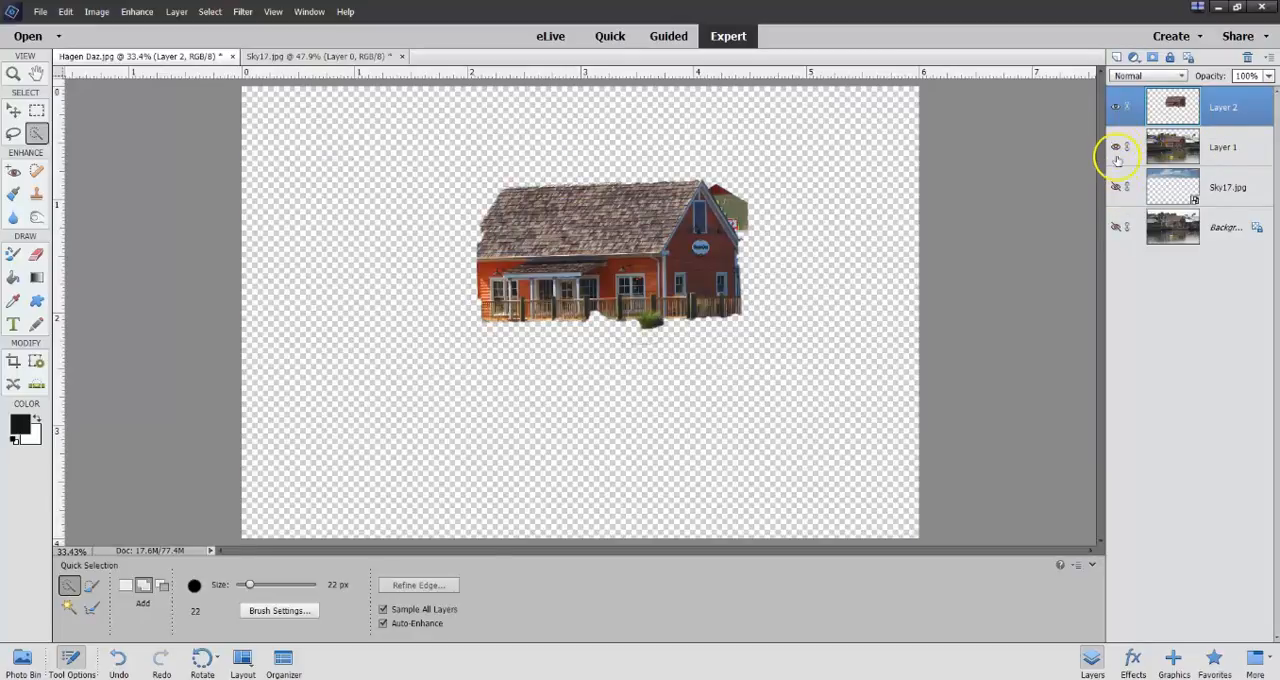
left_click(1116, 147)
left_click(1116, 188)
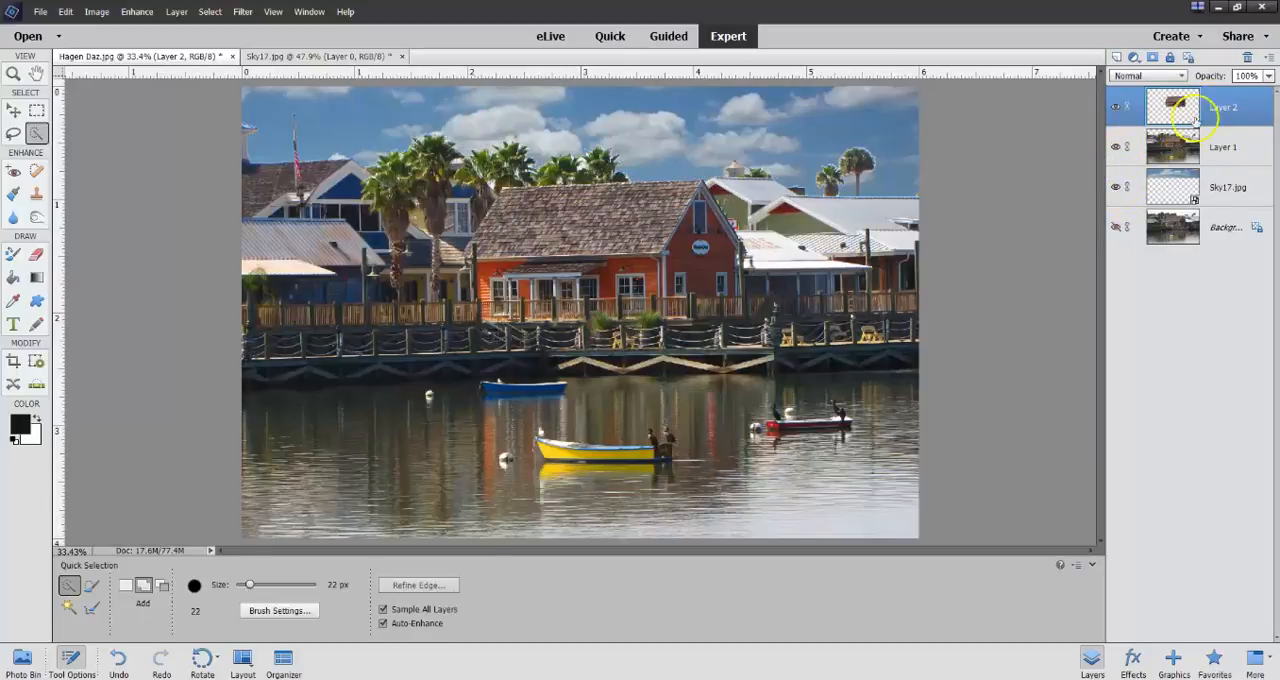
Boost the shop layer's color saturation to 25 in Quick mode and return to Expert mode.
left_click(609, 38)
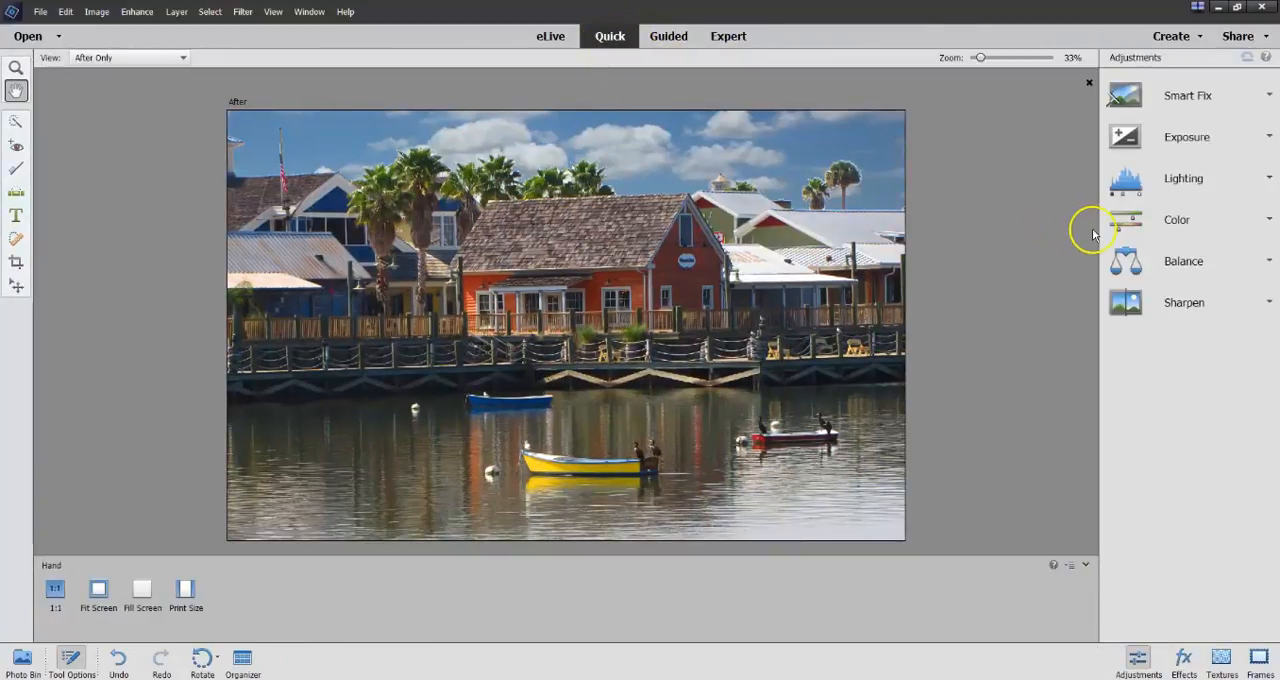
left_click(1176, 221)
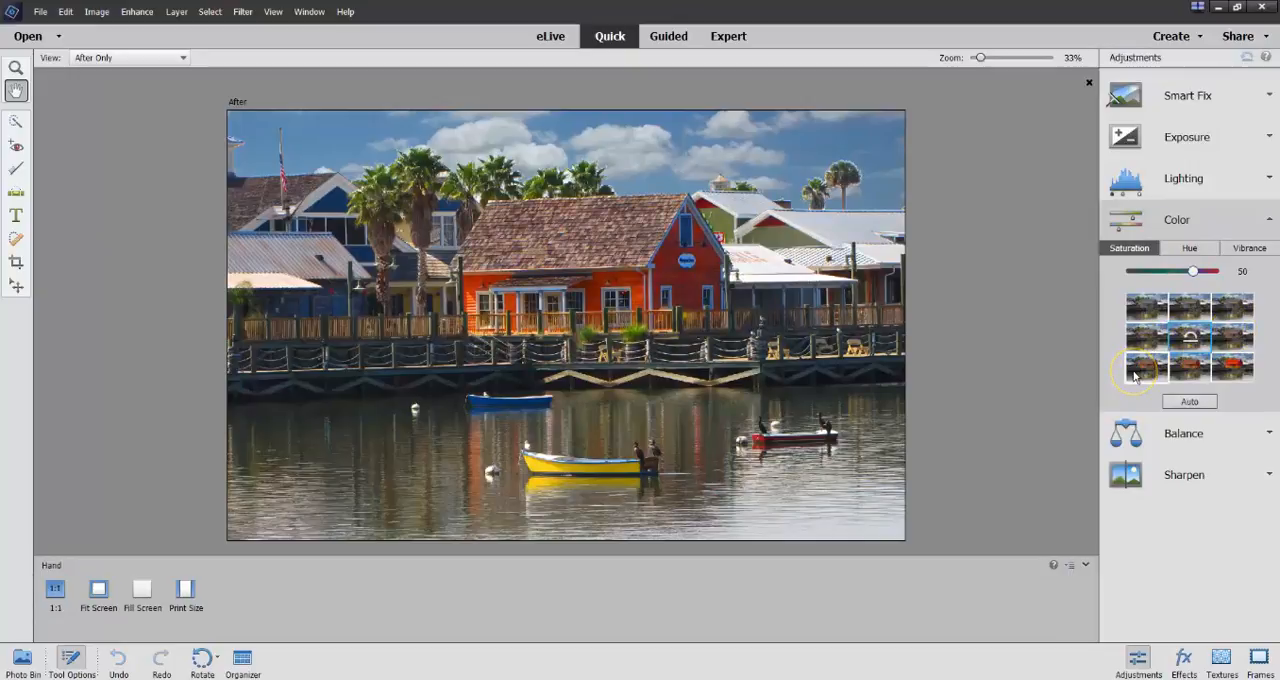
left_click(1238, 343)
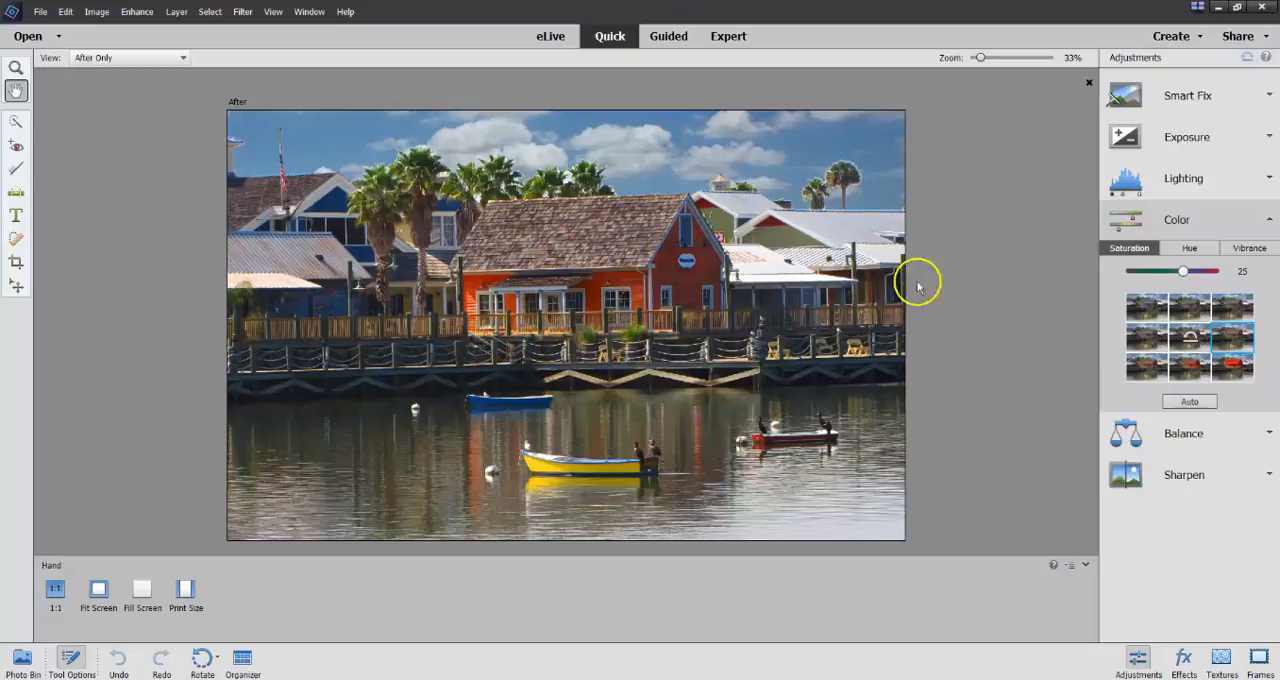
left_click(731, 42)
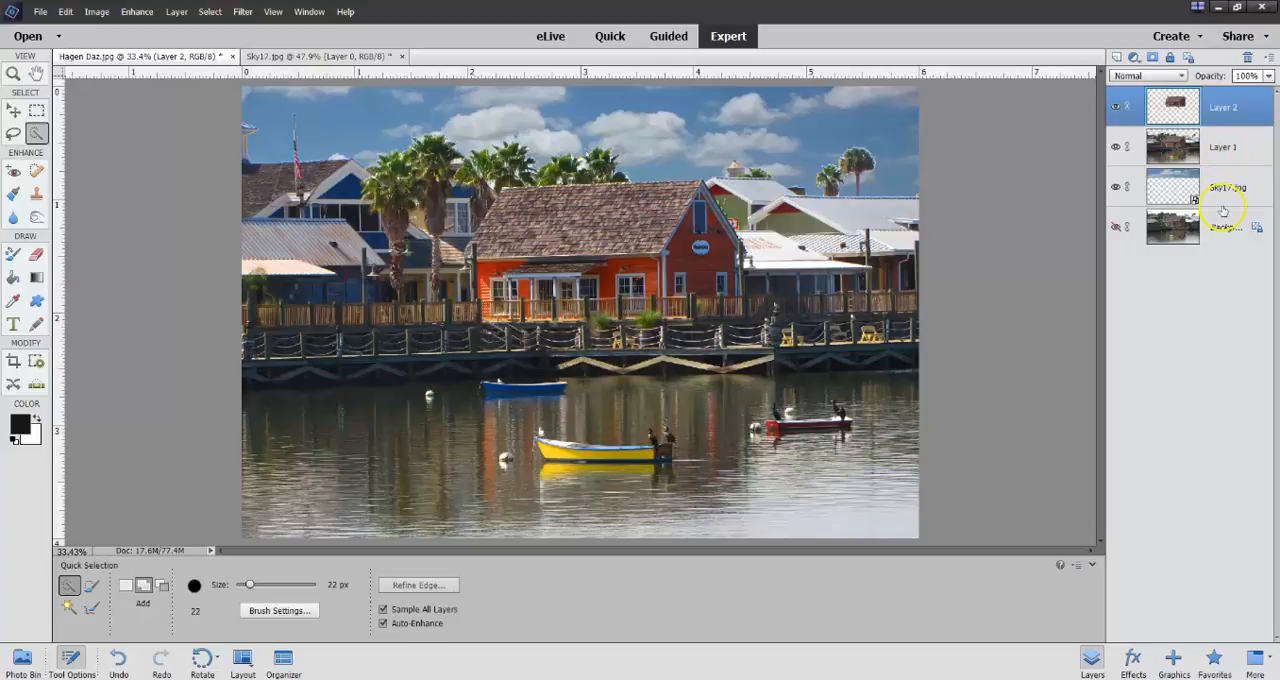
Merge Layer 1 with the Sky17.jpg layer and compare the image with Layer 2 hidden and shown.
left_click(1222, 148)
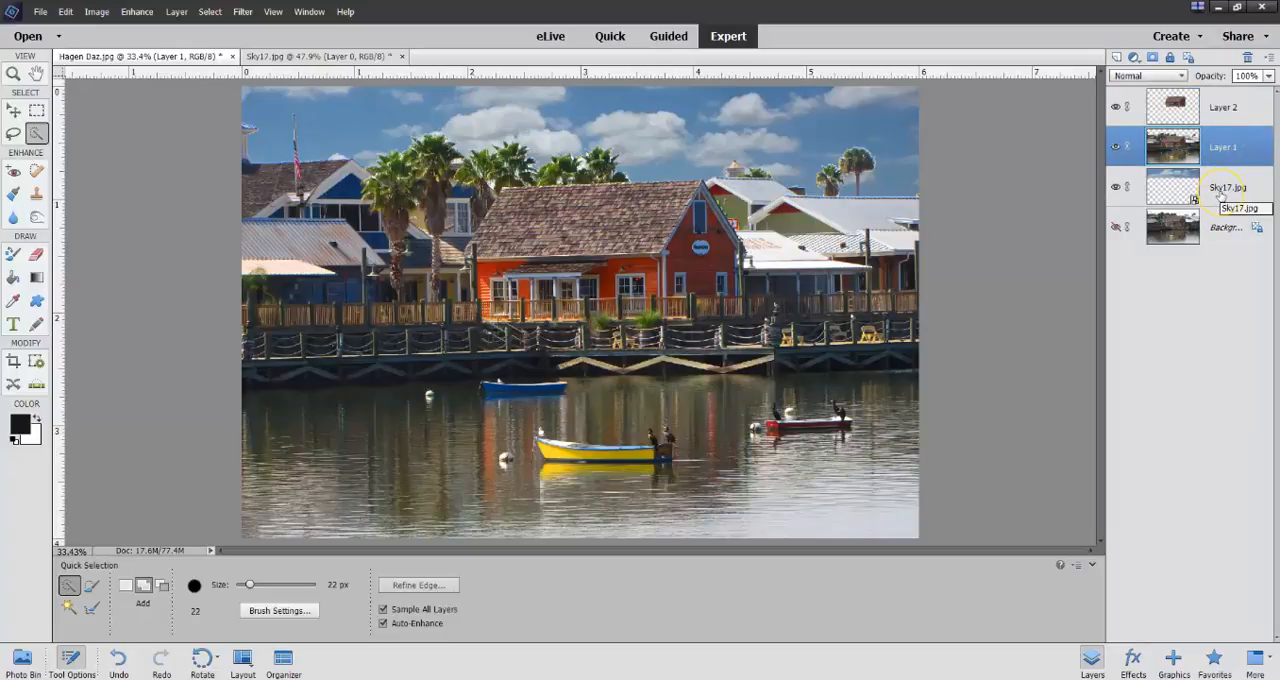
left_click(1220, 196, "ctrl")
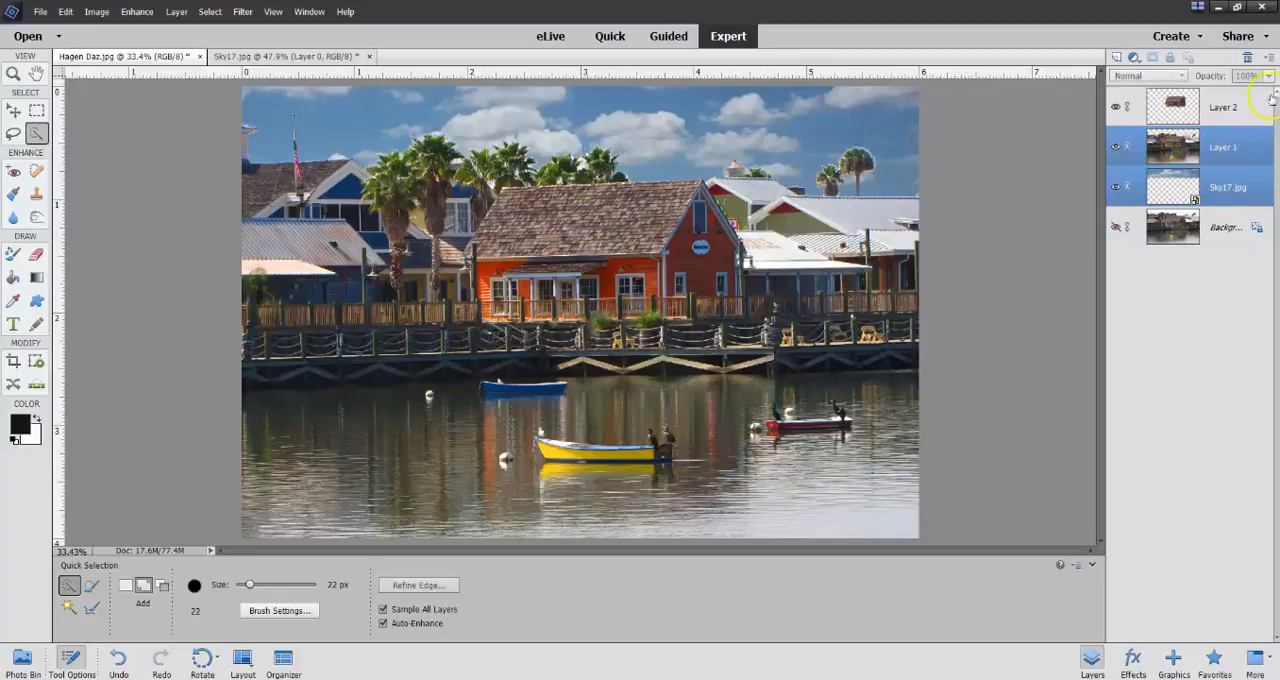
left_click(1269, 58)
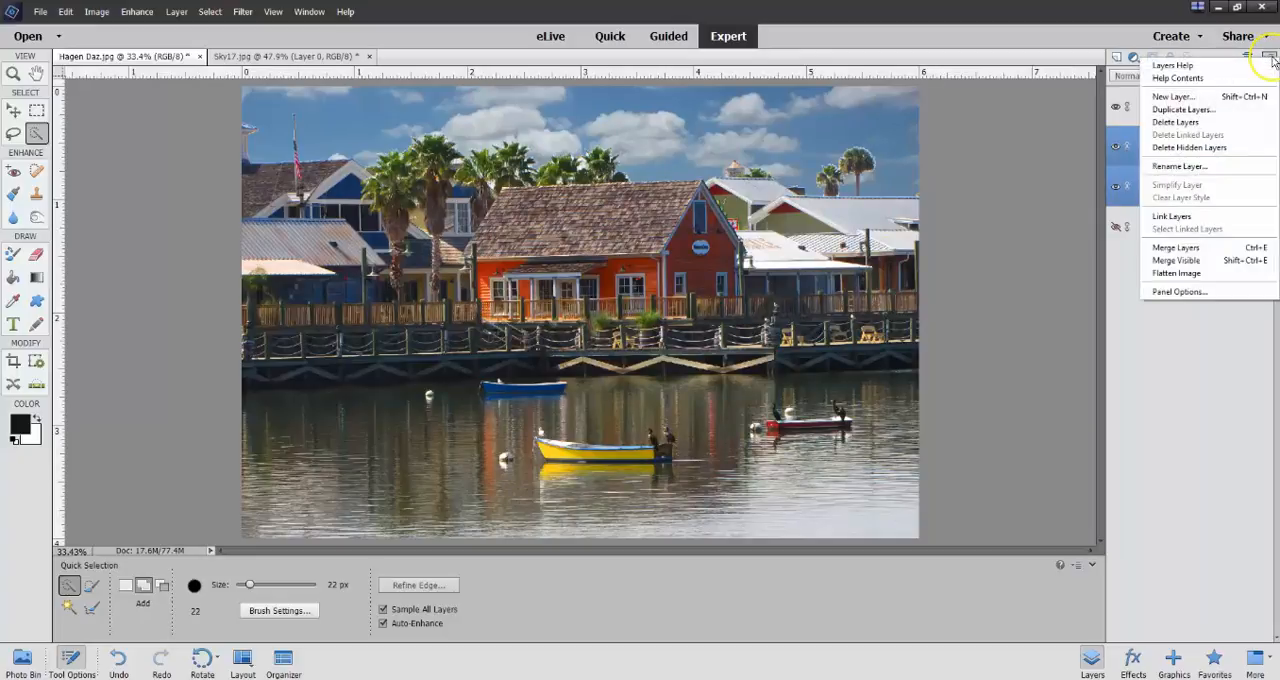
left_click(1181, 249)
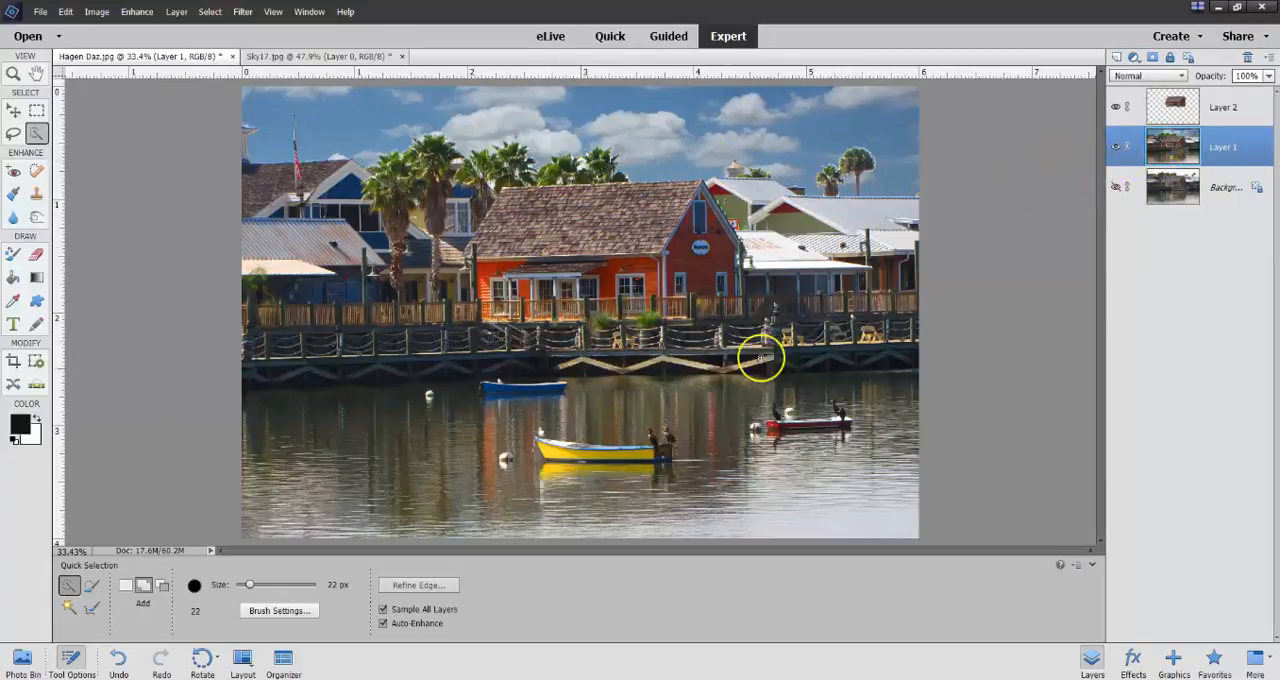
left_click(1116, 107)
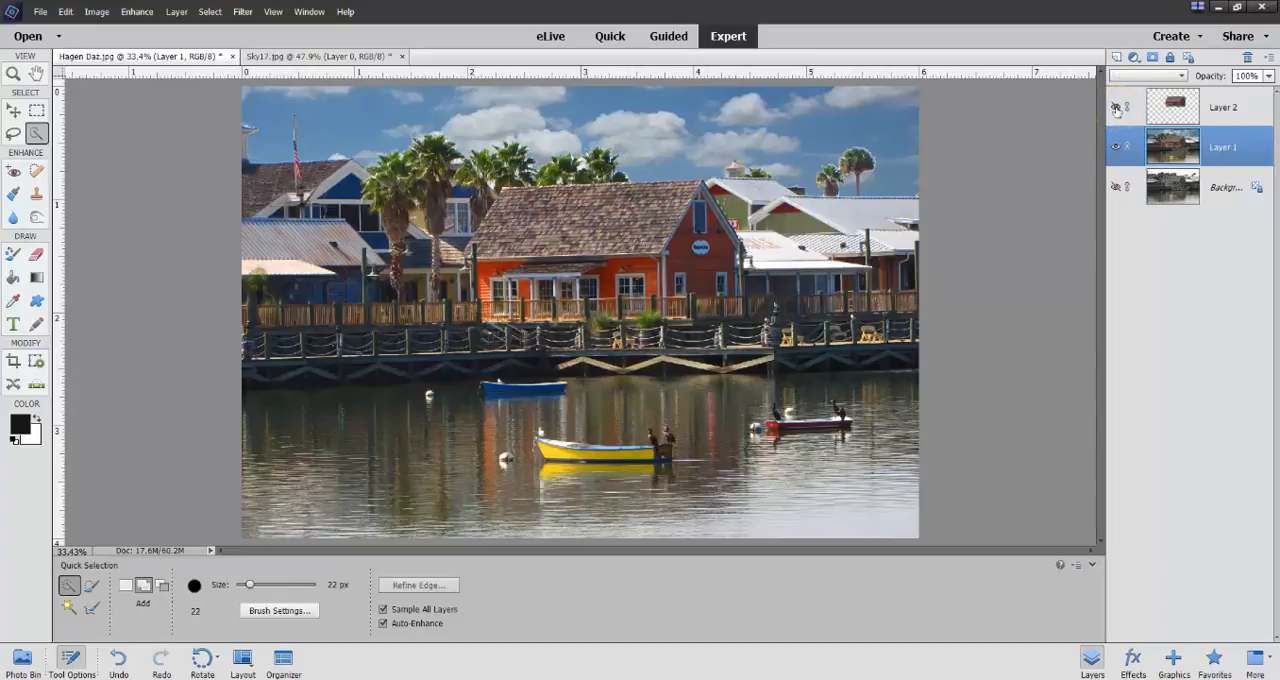
left_click(1116, 107)
Apply the Texturizer filter to Layer 1 with the Canvas texture, increased scaling, relief 4 and light from Top.
left_click(243, 12)
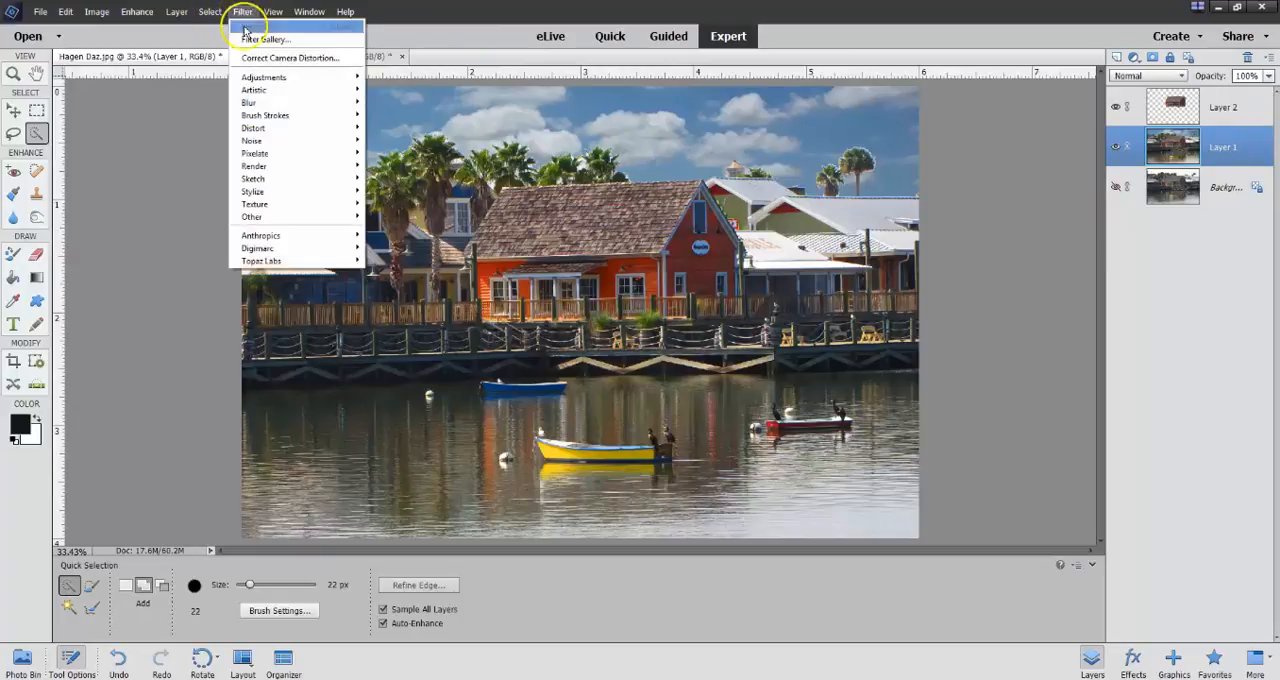
mouse_move(266, 204)
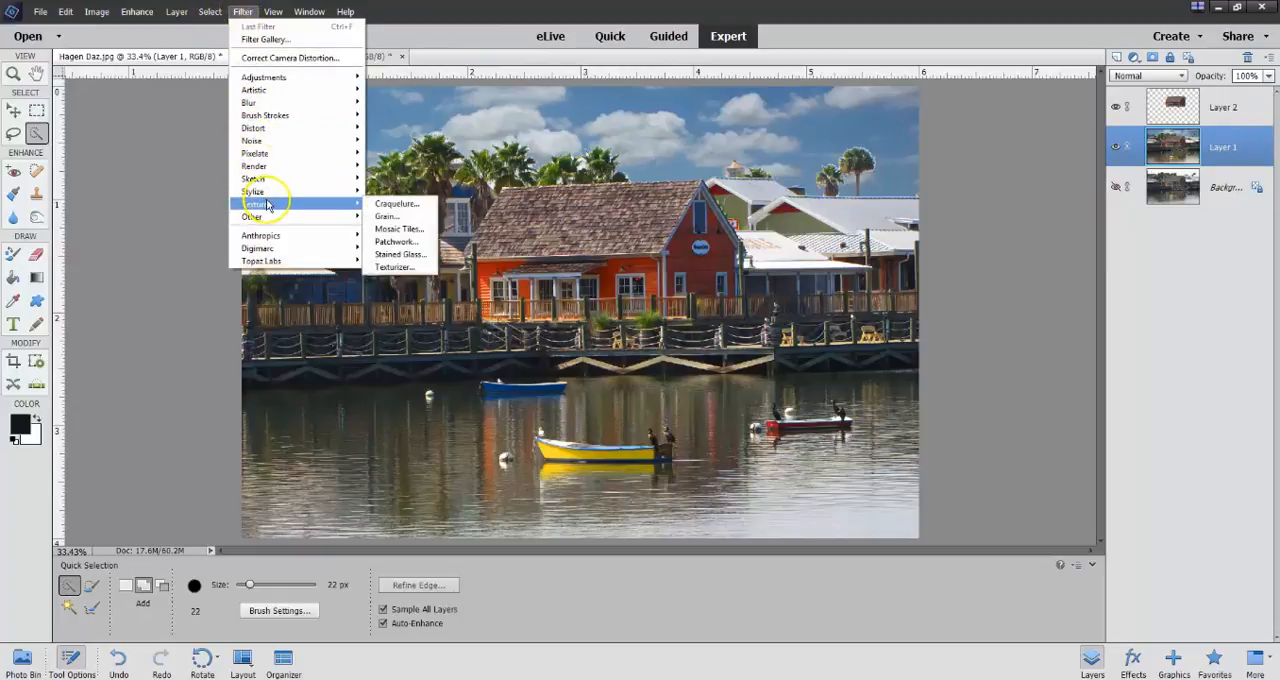
left_click(410, 271)
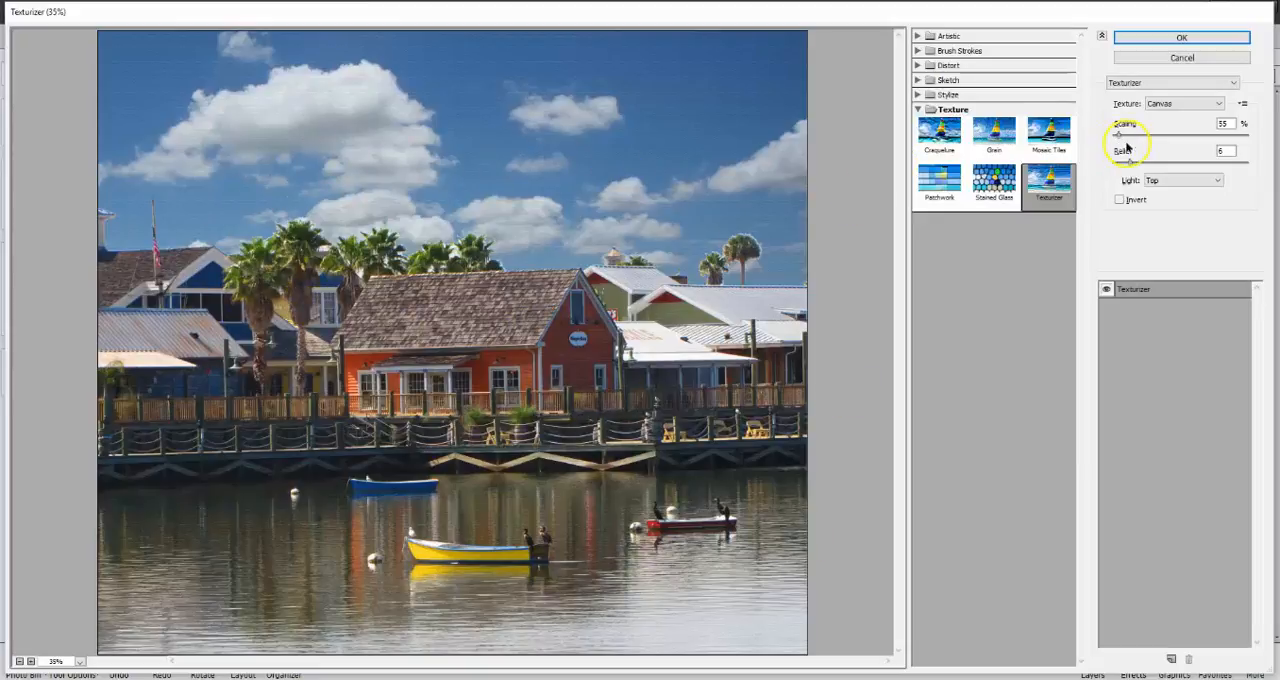
left_click_drag(1118, 136, 1122, 138)
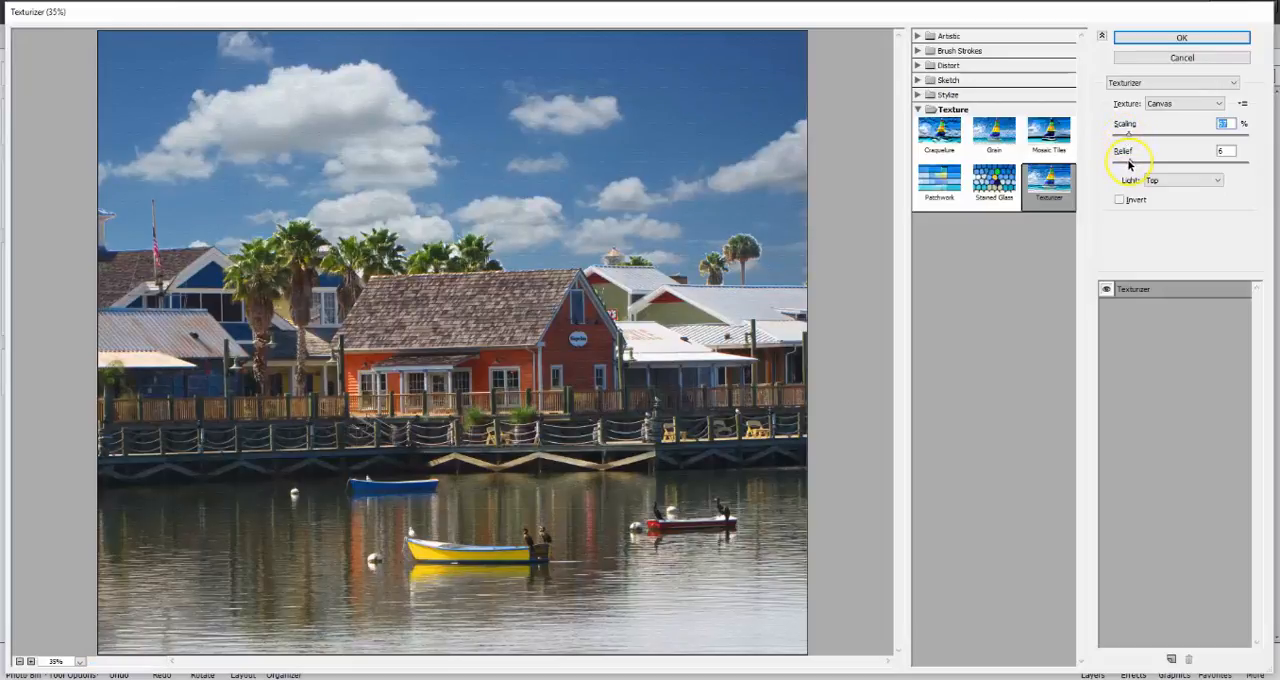
mouse_move(1133, 163)
left_mouse_down()
mouse_move(1198, 158)
mouse_move(1113, 163)
left_mouse_up()
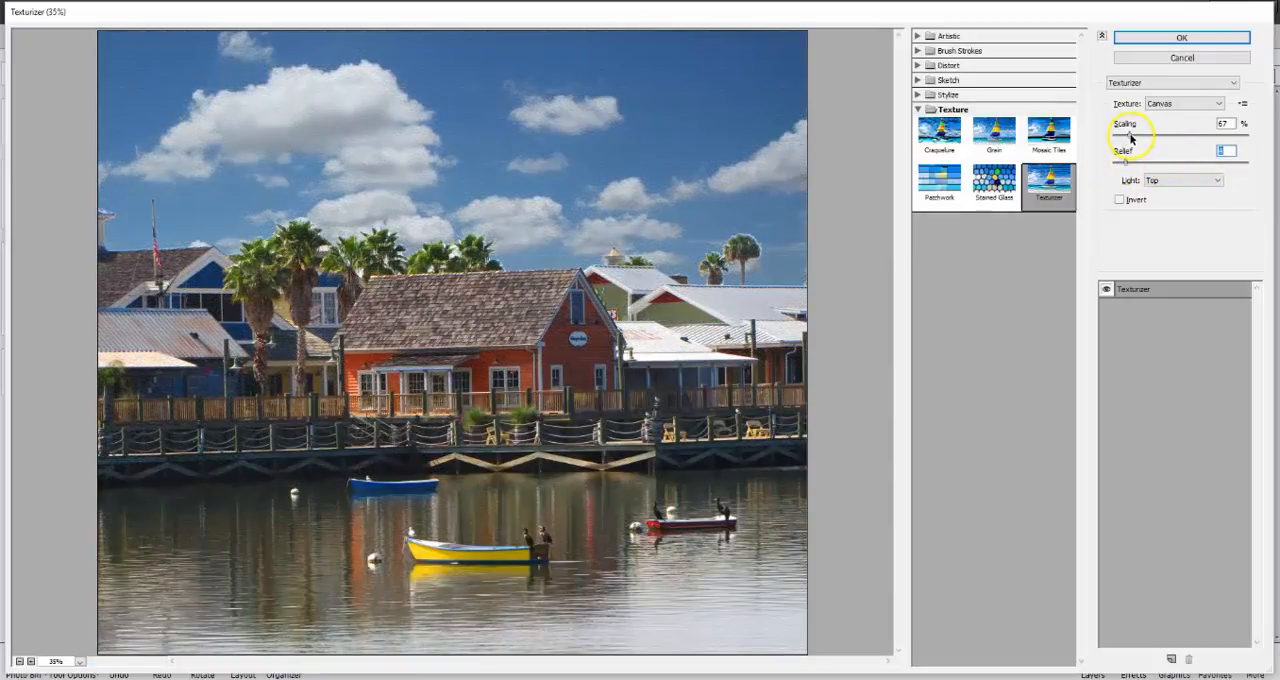
left_click_drag(1130, 138, 1204, 148)
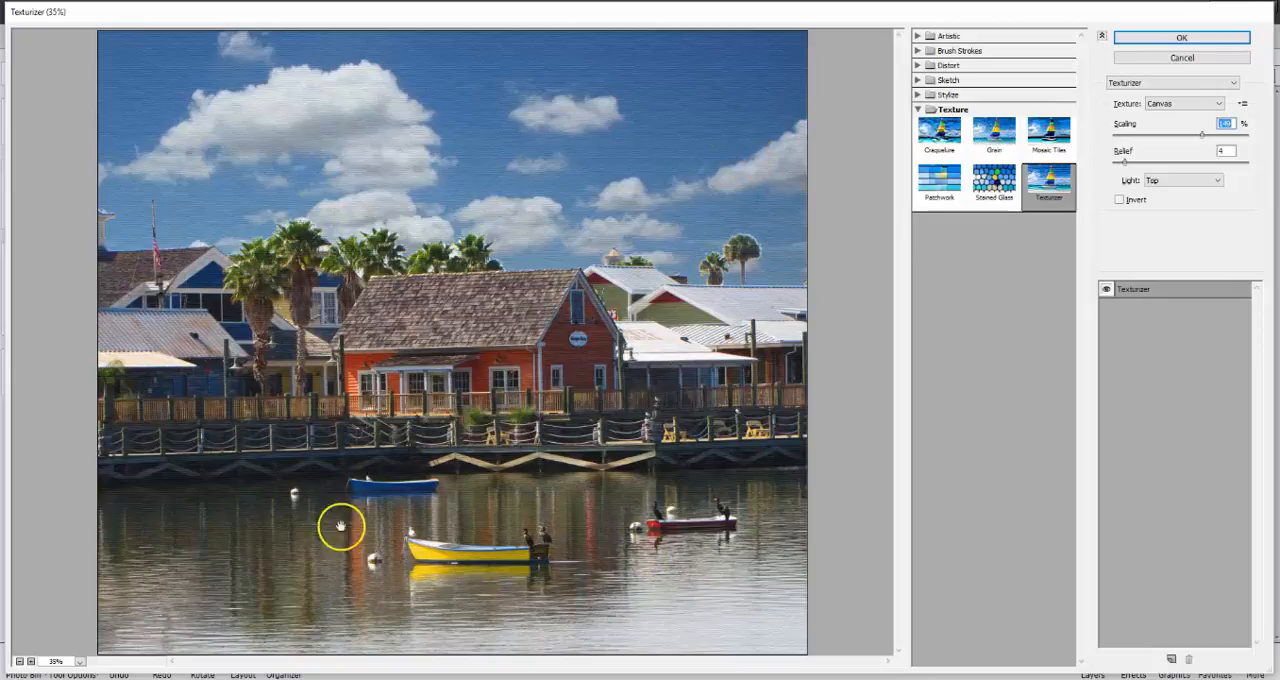
left_click(1168, 38)
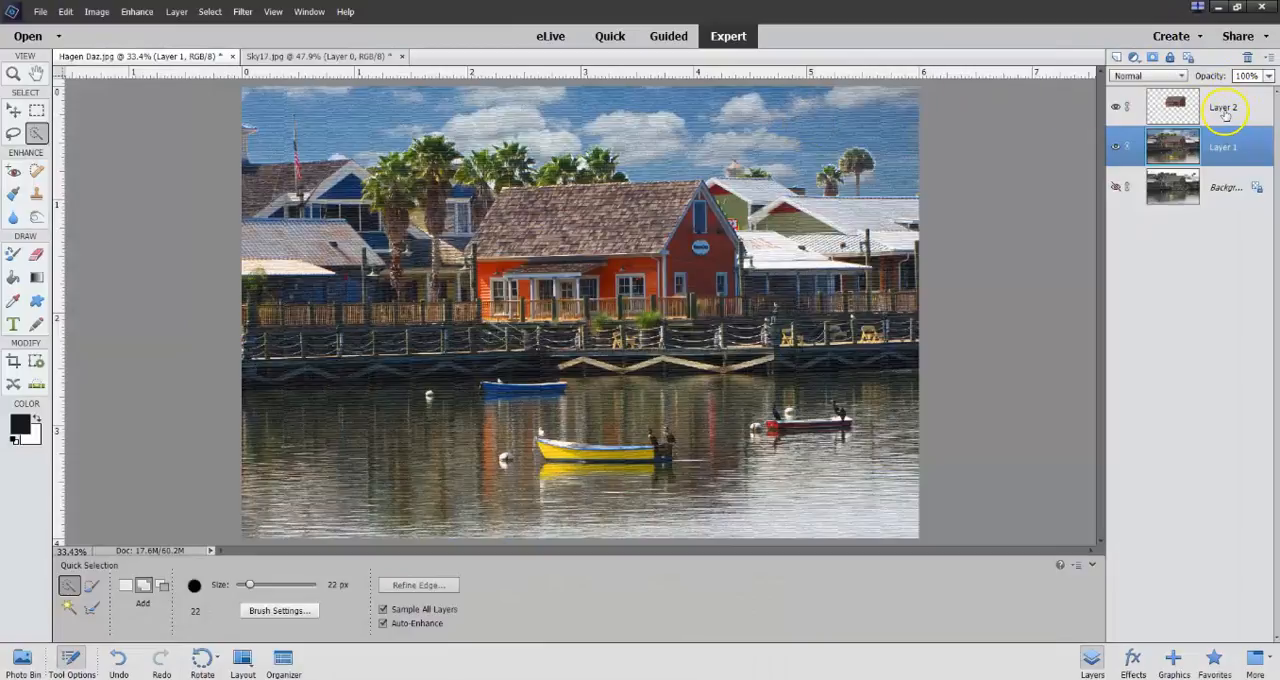
Compare the edited image with the original Background by toggling the visibility of Layer 2 and Layer 1.
left_click(1116, 107)
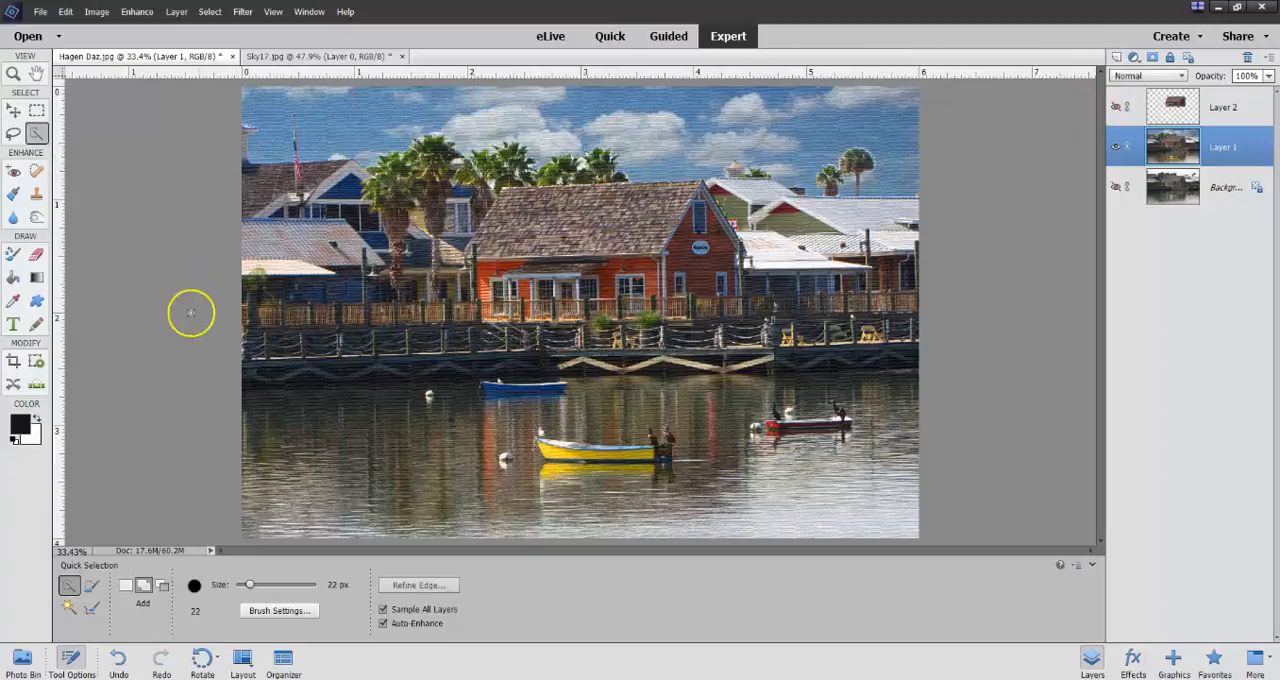
left_click(1116, 107)
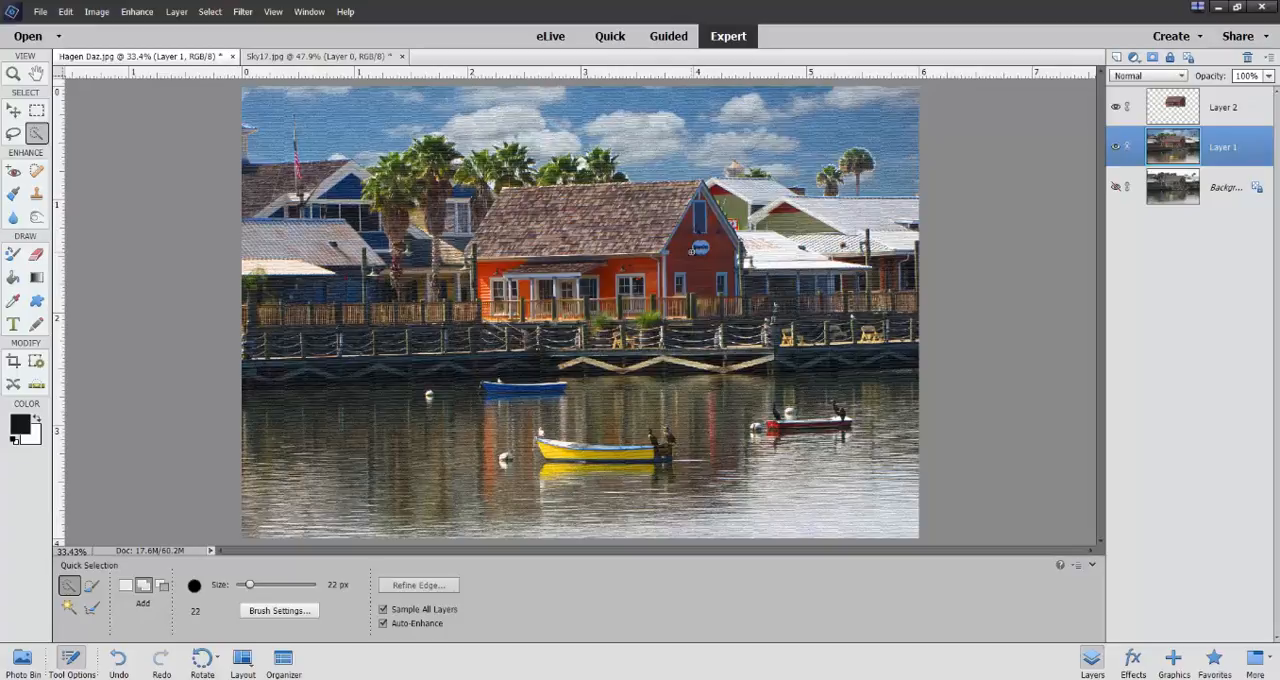
left_click(1116, 147)
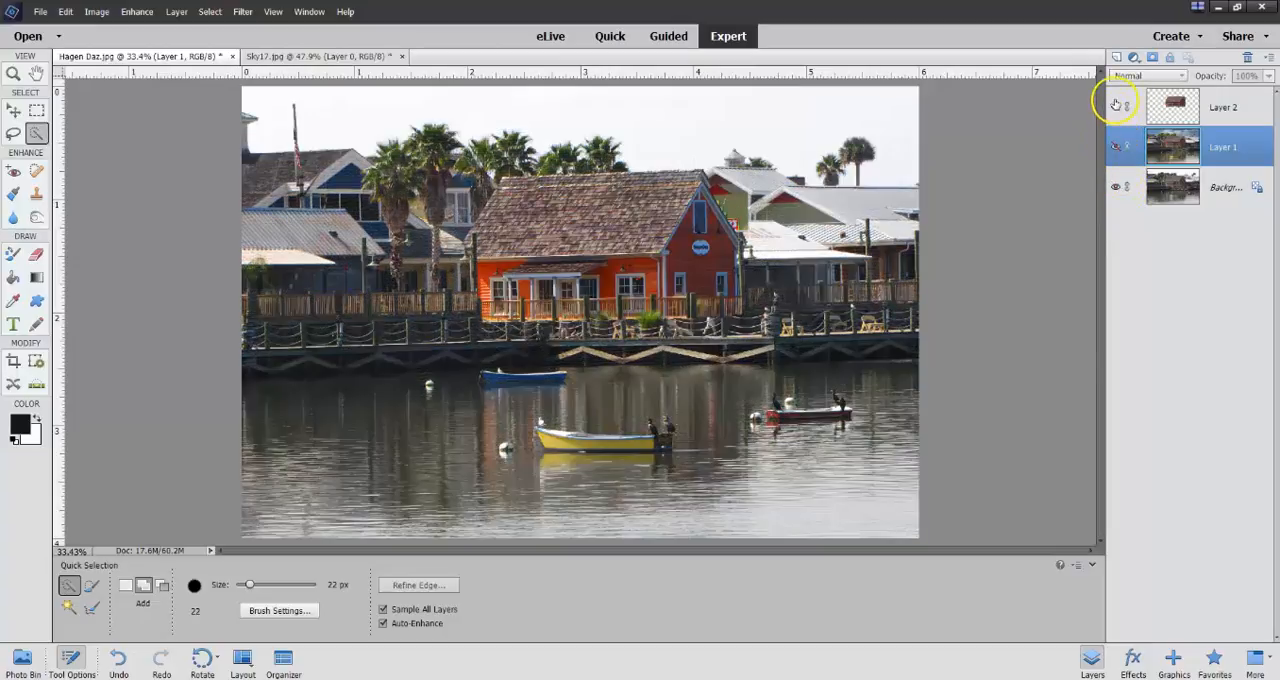
left_click(1116, 105)
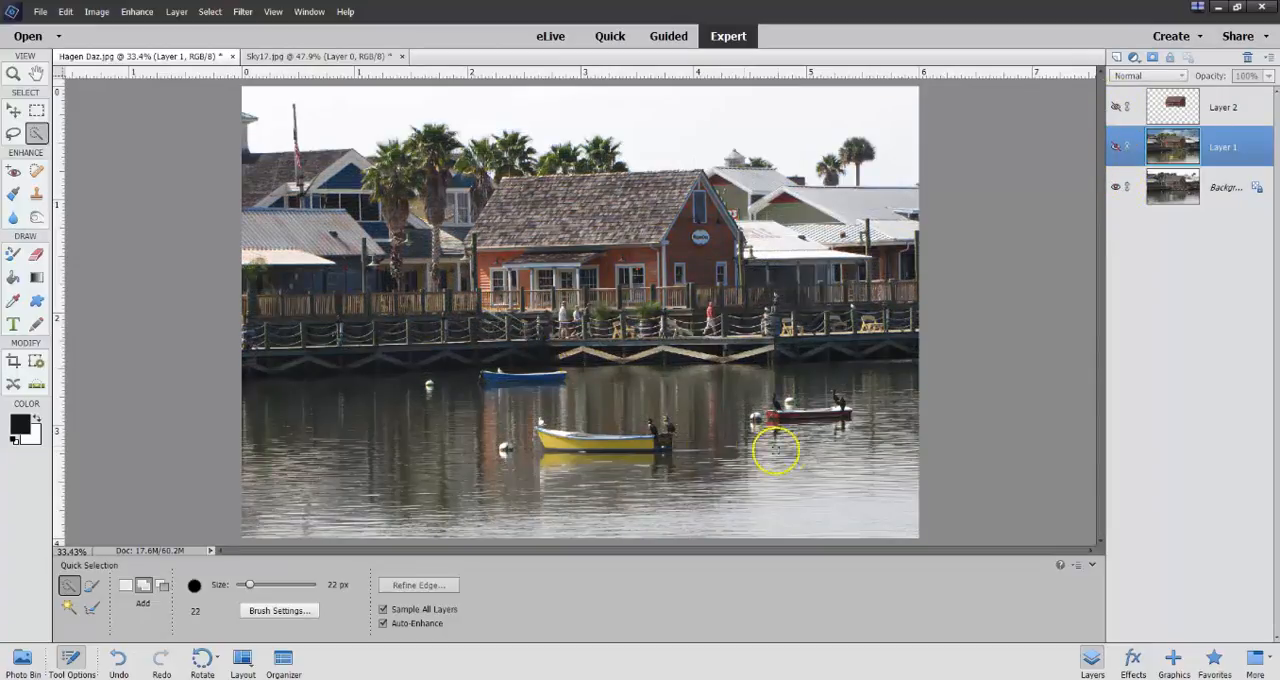
left_click(1116, 147)
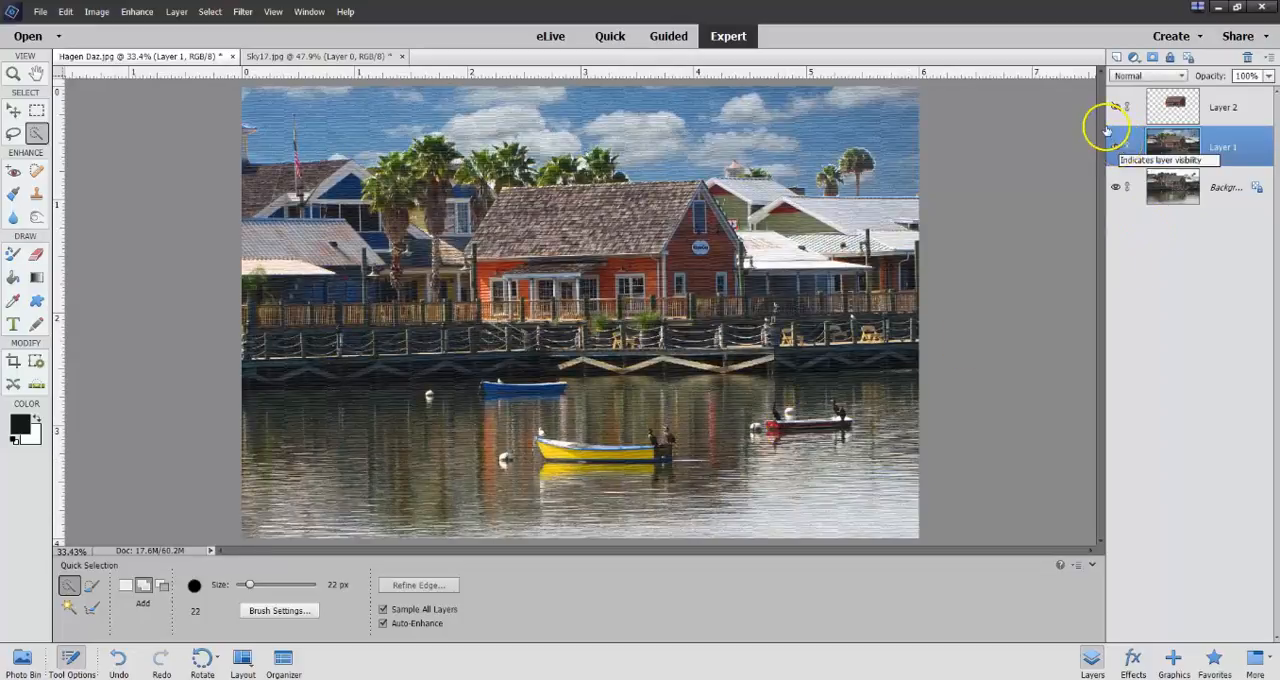